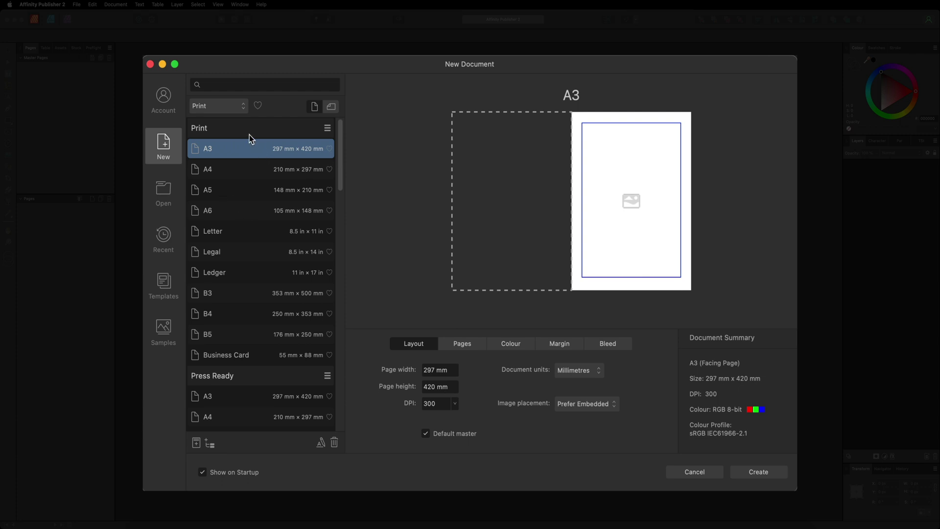
# Browse the document presets and compare the A6 preset's colour settings between the Print and Press Ready categories.
pyautogui.scroll(-10, 252, 149)
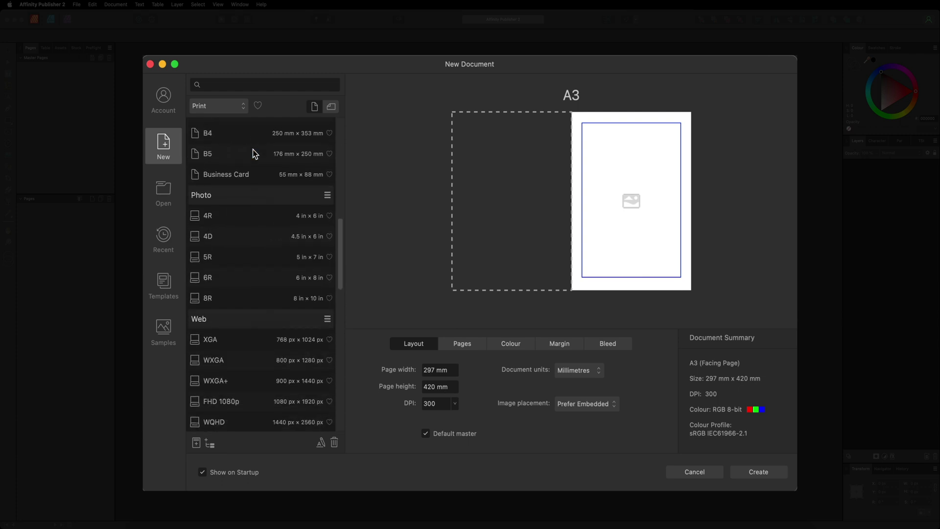
pyautogui.scroll(10, 255, 203)
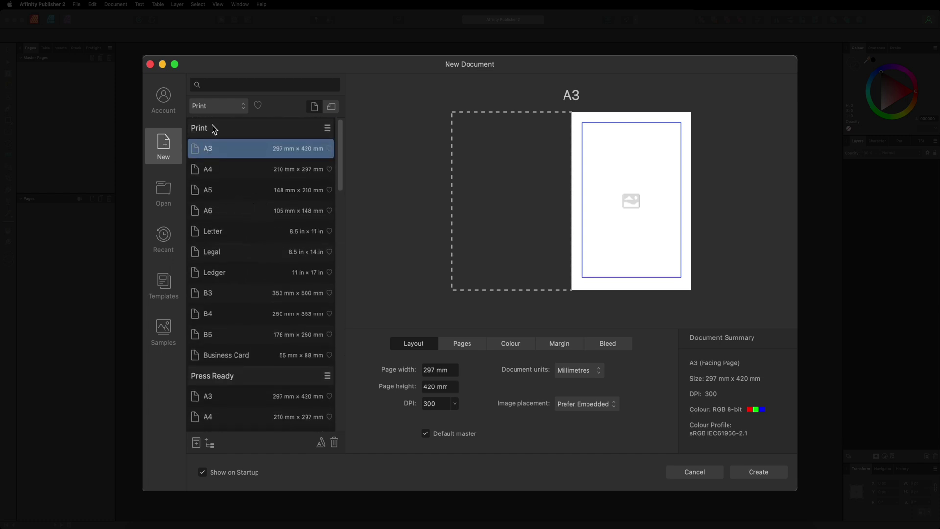
pyautogui.scroll(-10, 244, 376)
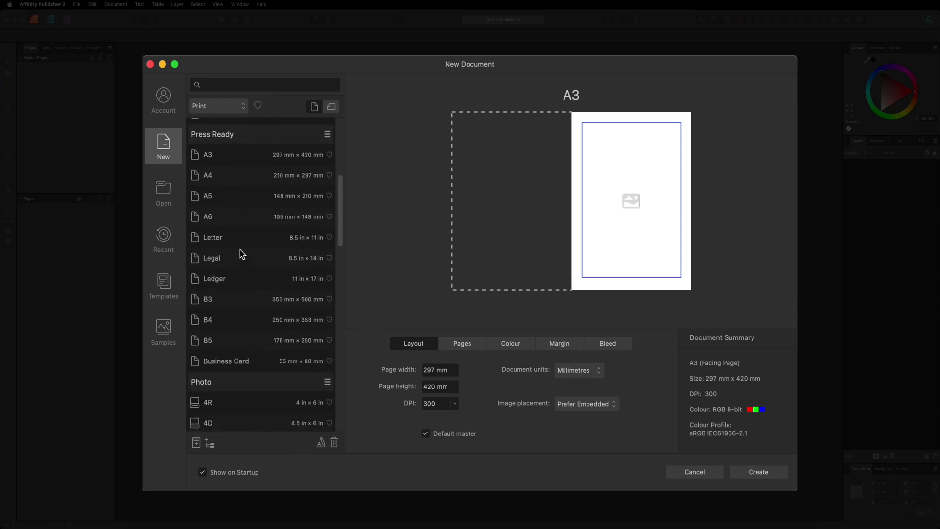
pyautogui.scroll(10, 242, 237)
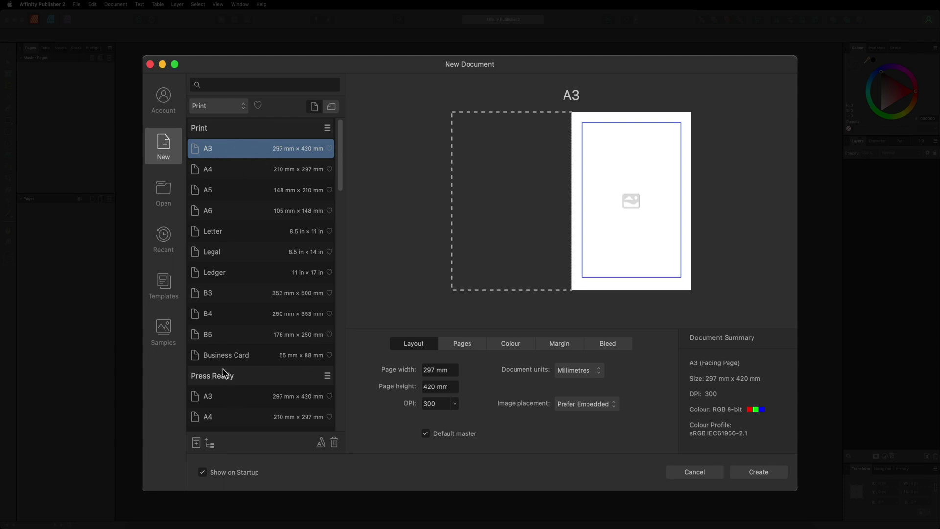
pyautogui.click(230, 212)
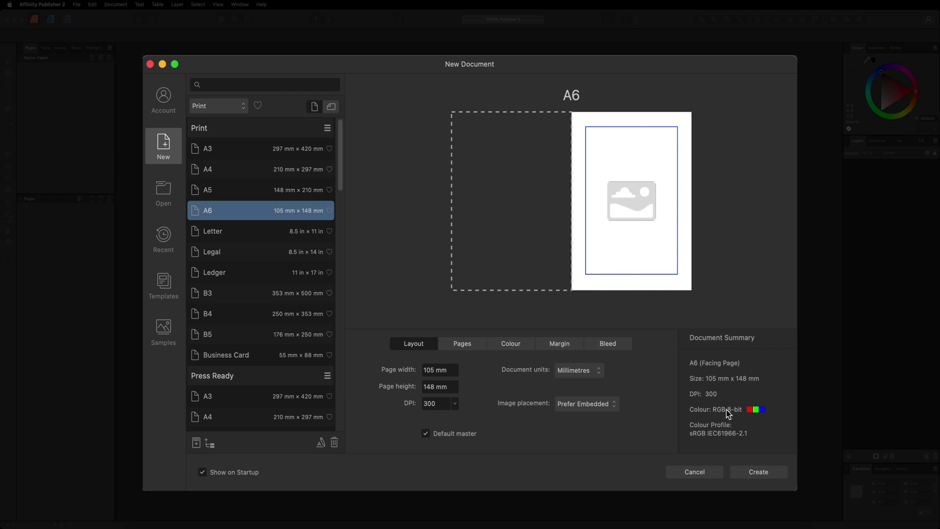
pyautogui.scroll(-4, 274, 331)
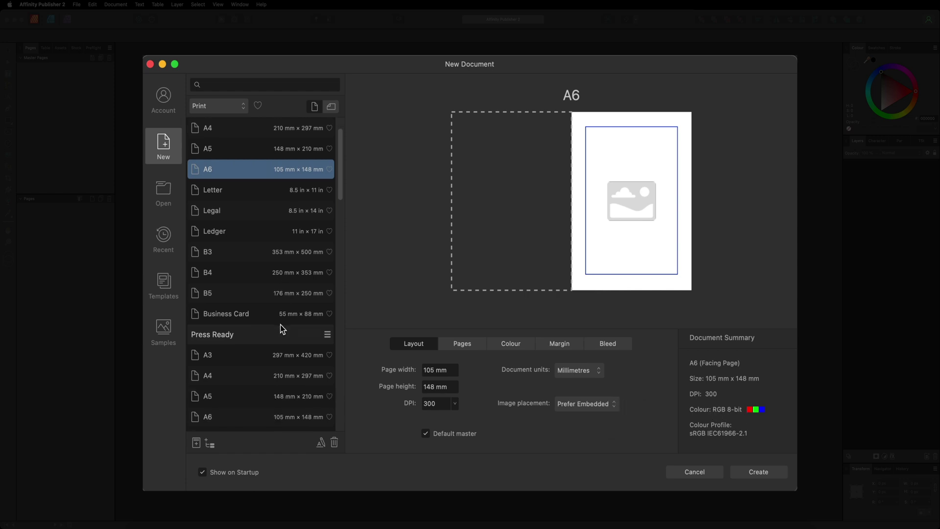
pyautogui.click(216, 376)
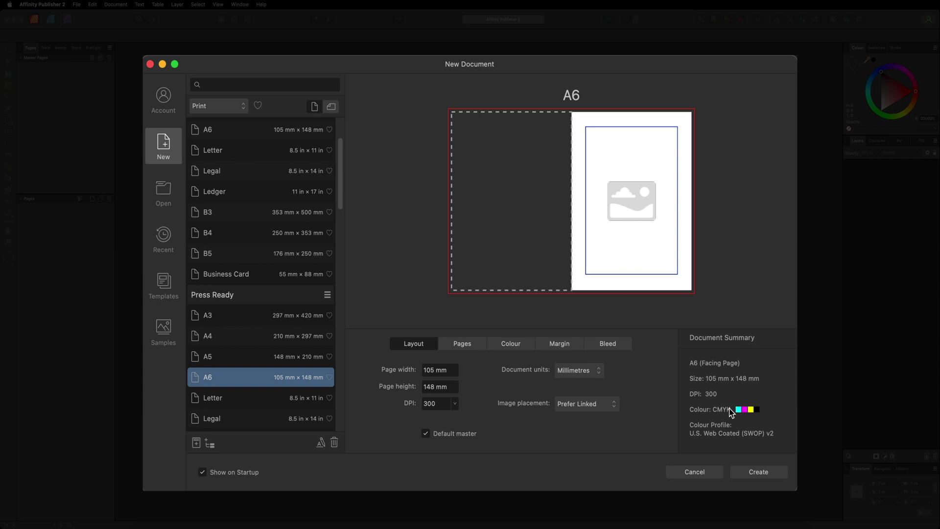
pyautogui.scroll(4, 309, 286)
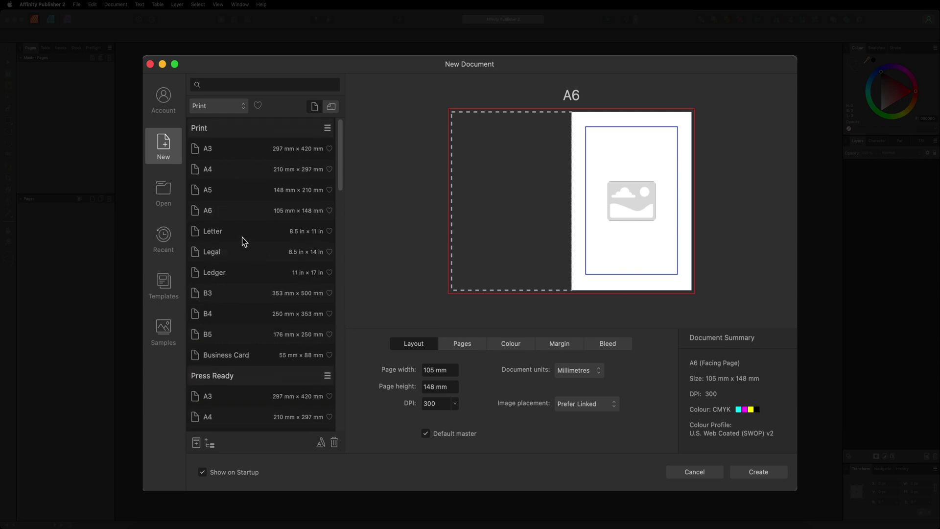
pyautogui.click(242, 209)
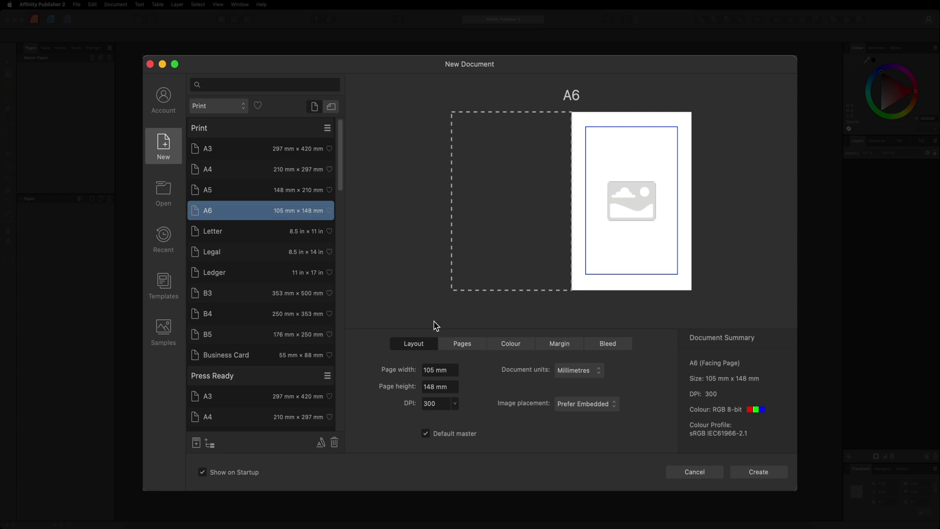
# Choose the Press Ready A6 preset at 300 DPI and turn off facing pages.
pyautogui.scroll(-5, 304, 295)
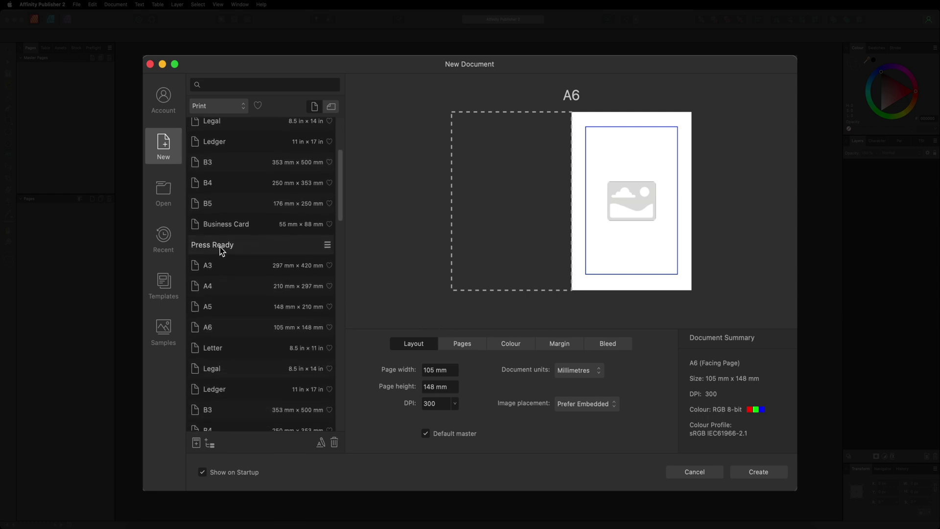
pyautogui.click(214, 327)
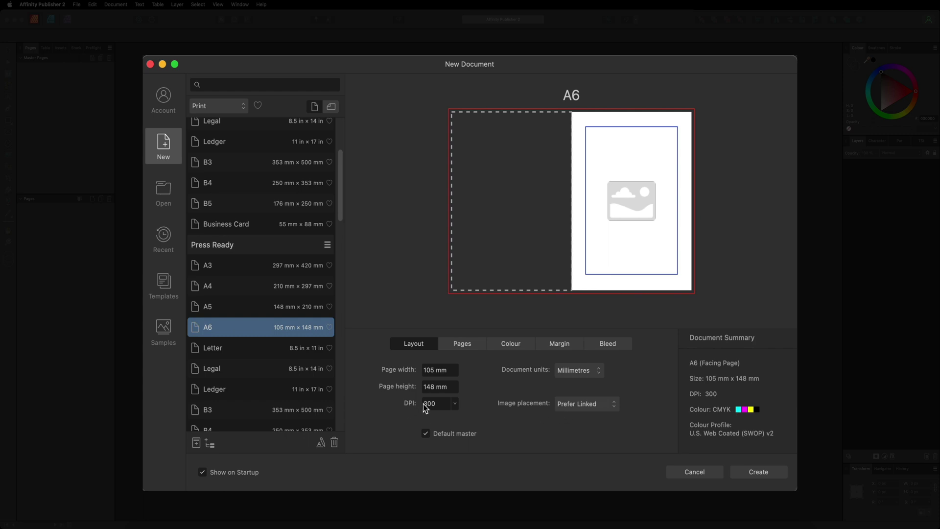
pyautogui.press('Return')
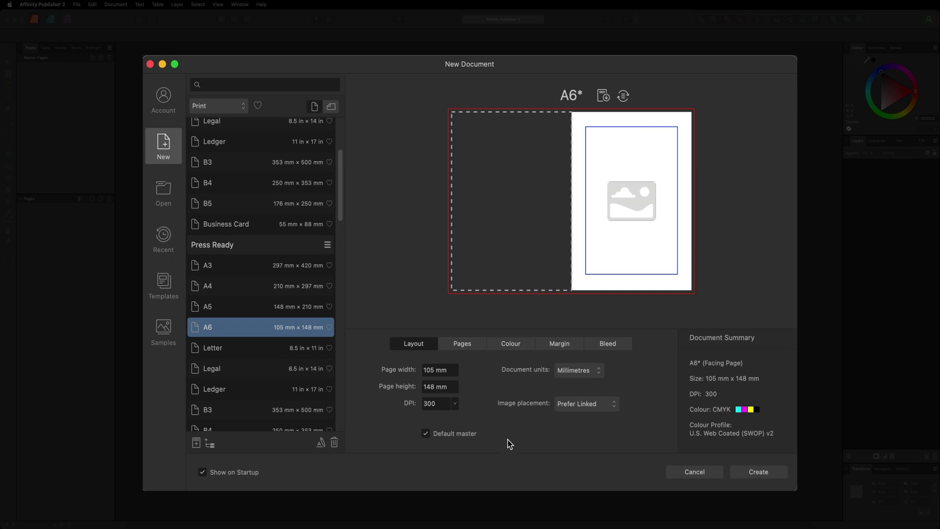
pyautogui.click(463, 343)
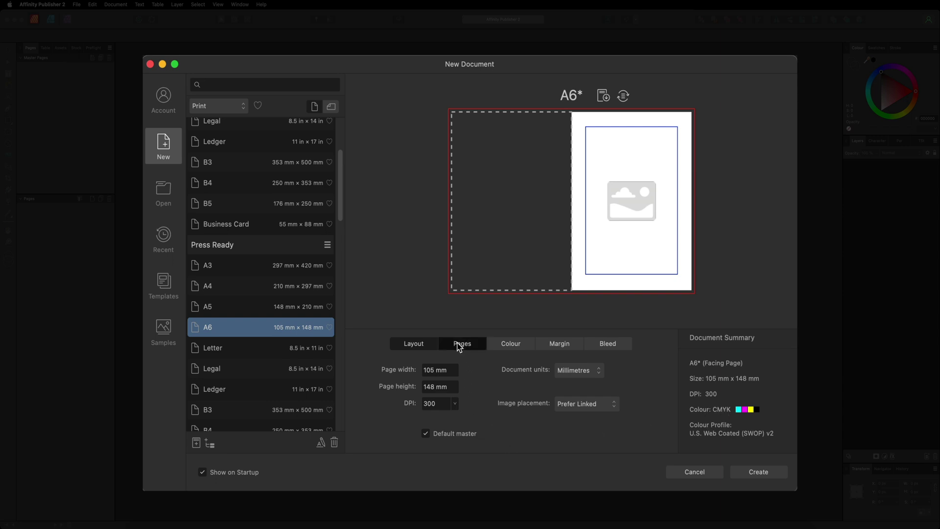
pyautogui.click(444, 367)
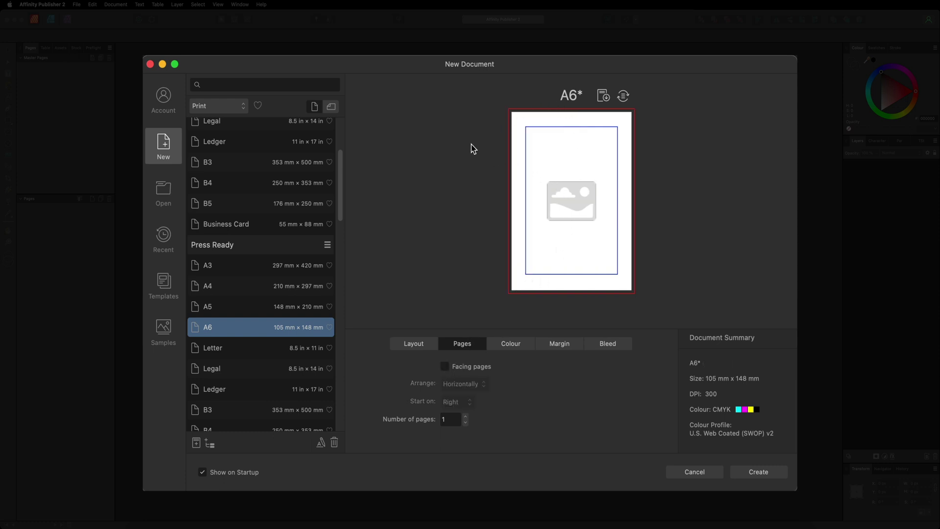
# Set the left, right and top margins to 3.5 mm and the bottom margin to 5 mm, and create the document.
pyautogui.click(560, 344)
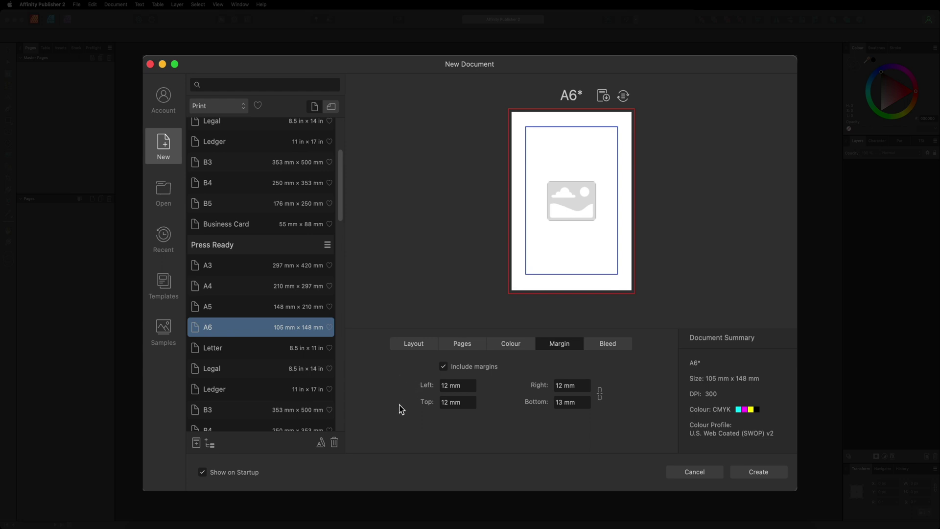
pyautogui.click(468, 387)
pyautogui.write('3.5')
pyautogui.click(581, 384)
pyautogui.write('3.5')
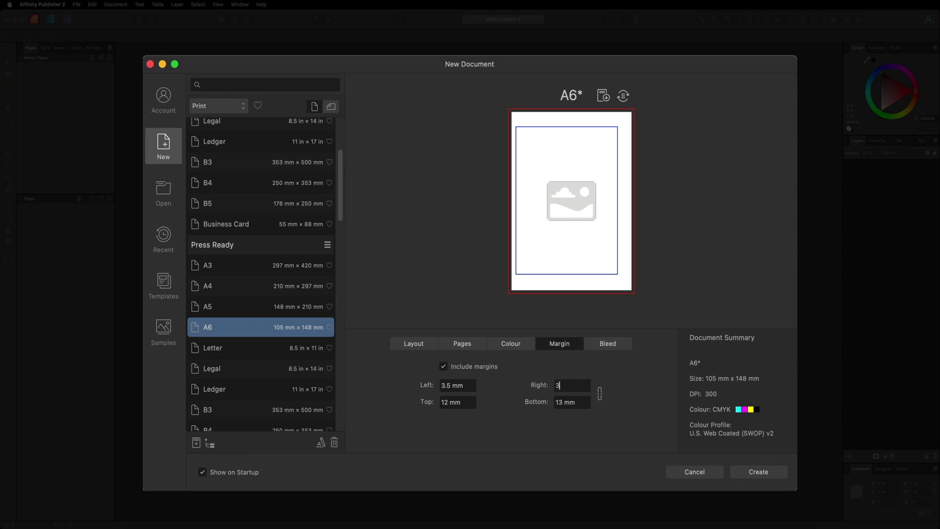
pyautogui.click(465, 401)
pyautogui.write('3.5')
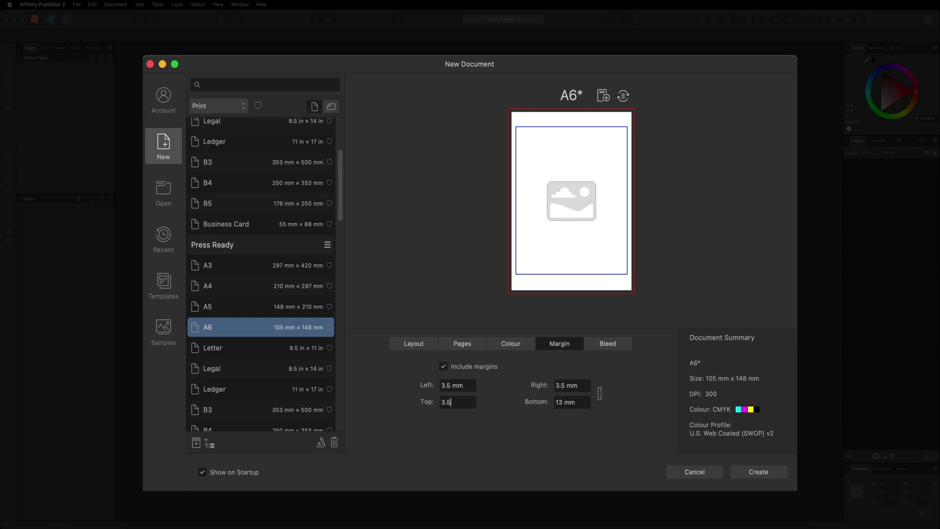
pyautogui.click(575, 403)
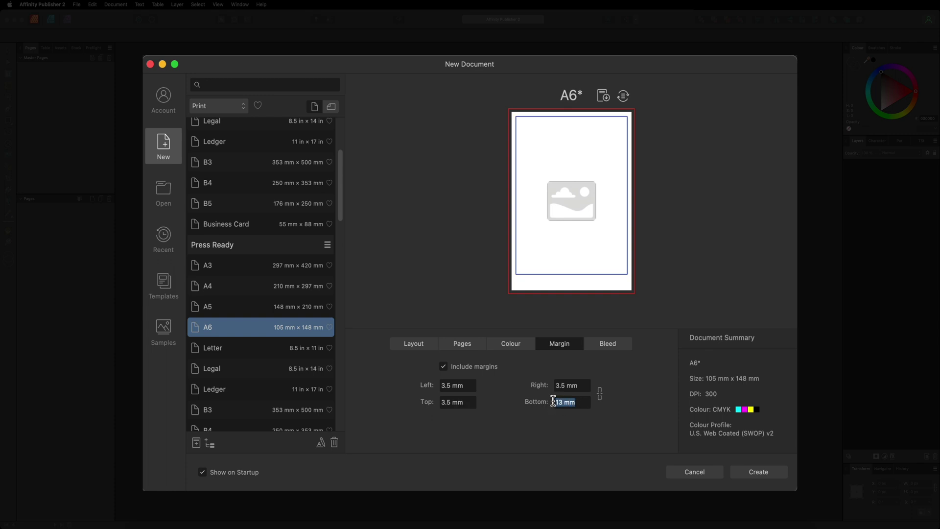
pyautogui.write('5')
pyautogui.click(768, 471)
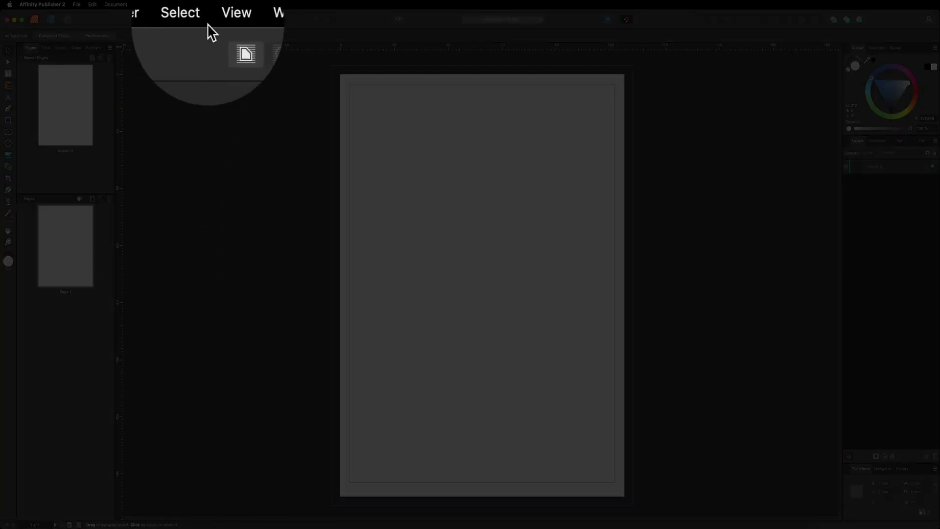
# Hide the bleed display and add a horizontal and a vertical guide through the page's centre.
pyautogui.click(218, 6)
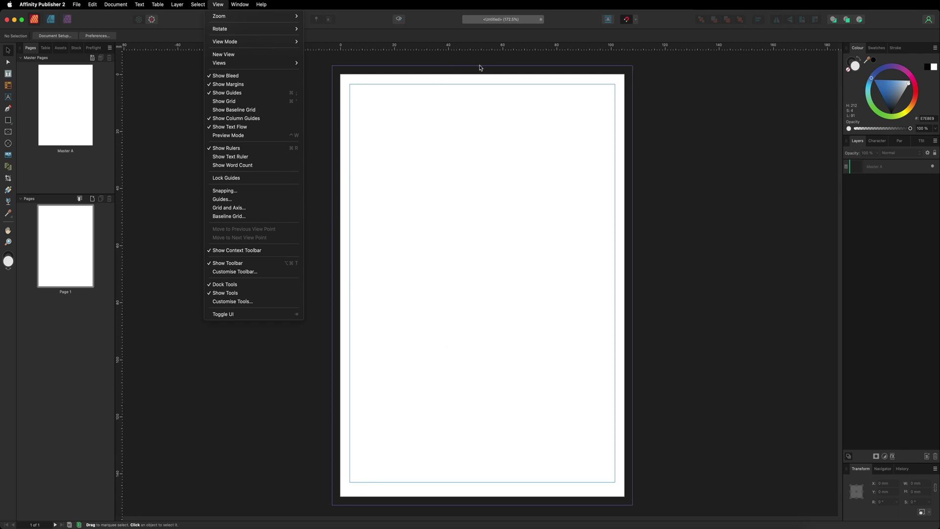
pyautogui.click(237, 77)
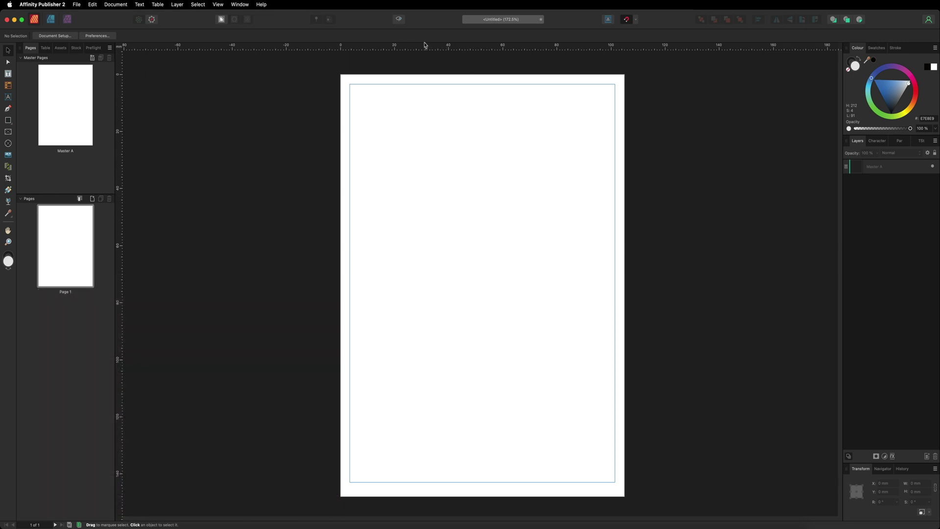
pyautogui.moveTo(476, 46); pyautogui.dragTo(481, 286)
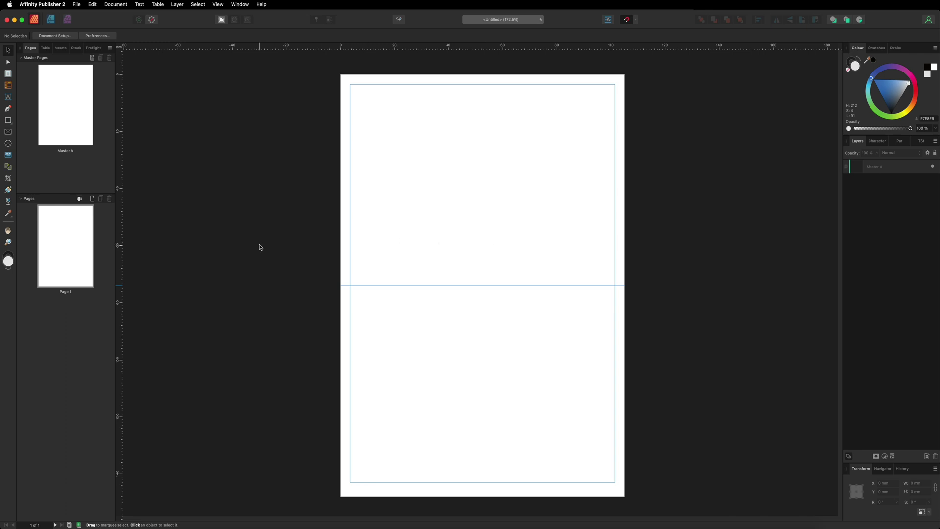
pyautogui.moveTo(120, 234); pyautogui.dragTo(483, 269)
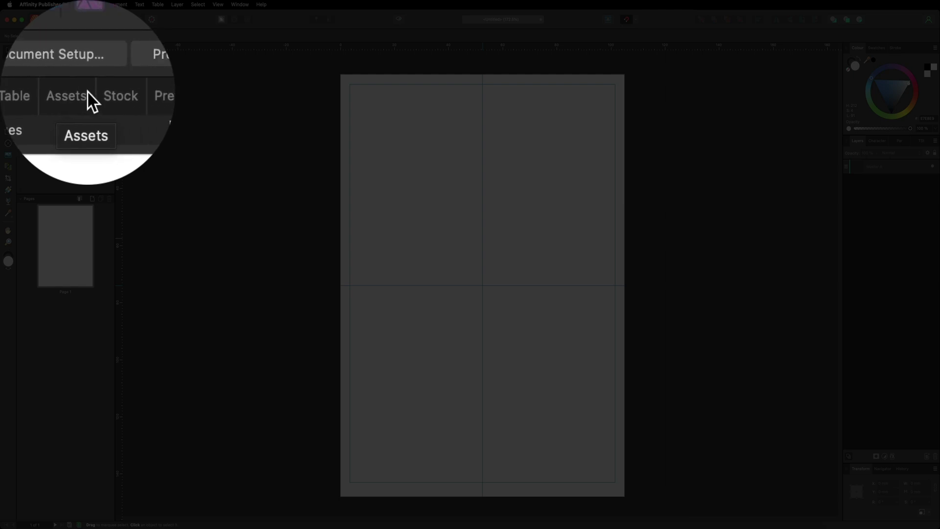
# Place the Flowers 4.png asset in the lower half of the page and set its opacity to 30%.
pyautogui.click(59, 48)
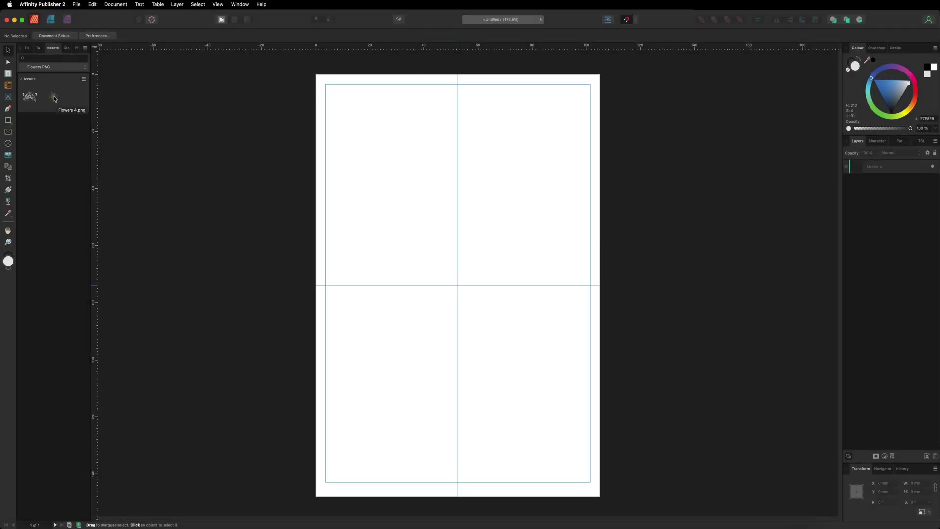
pyautogui.moveTo(55, 100); pyautogui.dragTo(458, 386)
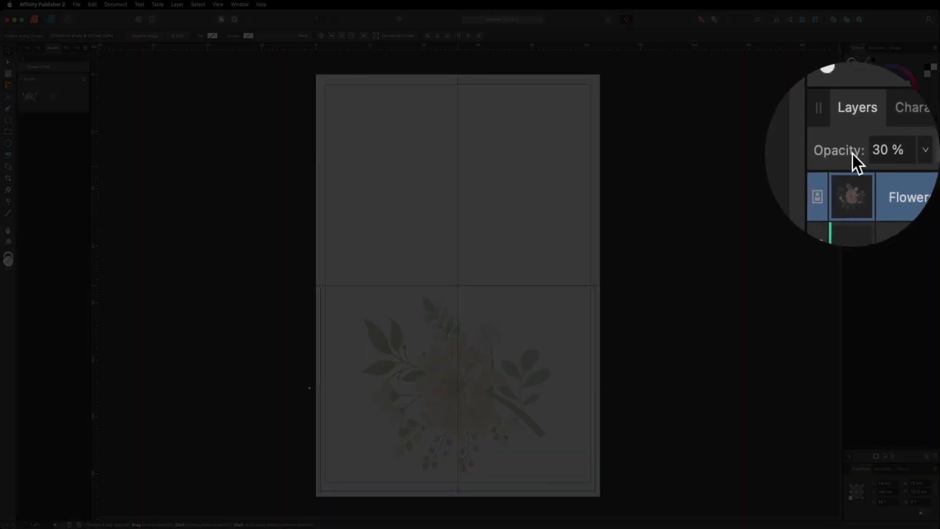
pyautogui.click(853, 153)
pyautogui.moveTo(852, 160); pyautogui.dragTo(878, 163)
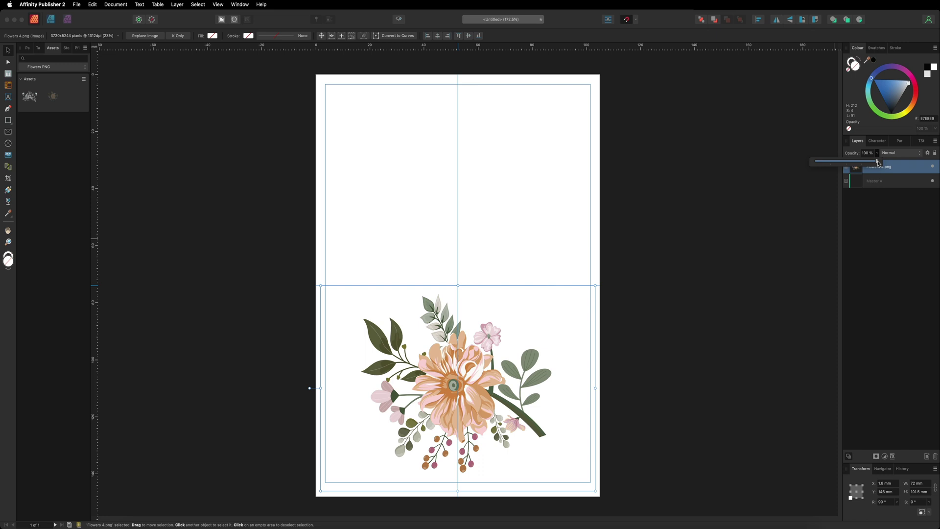
pyautogui.moveTo(877, 163); pyautogui.dragTo(835, 163)
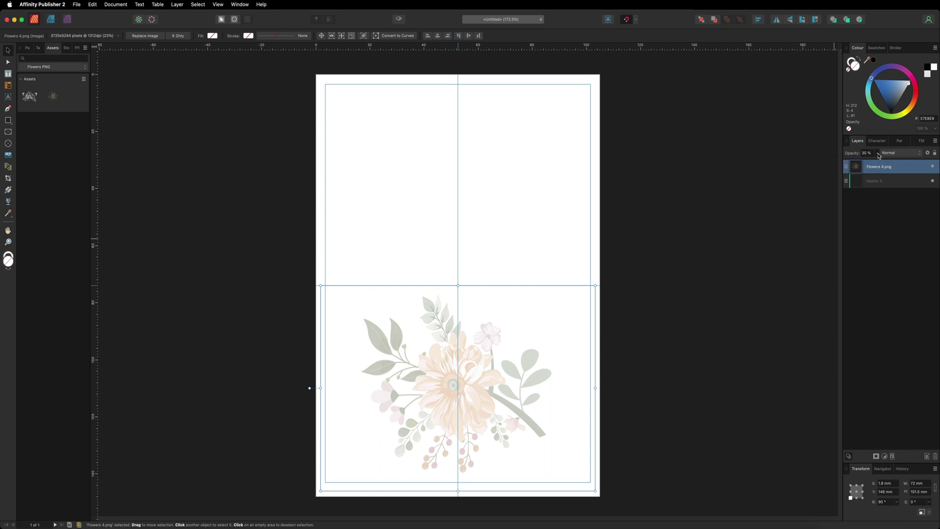
pyautogui.click(690, 285)
pyautogui.click(449, 331)
# Switch to Safari and copy the diamond floral frame image from the open Pixabay page.
pyautogui.click(193, 526)
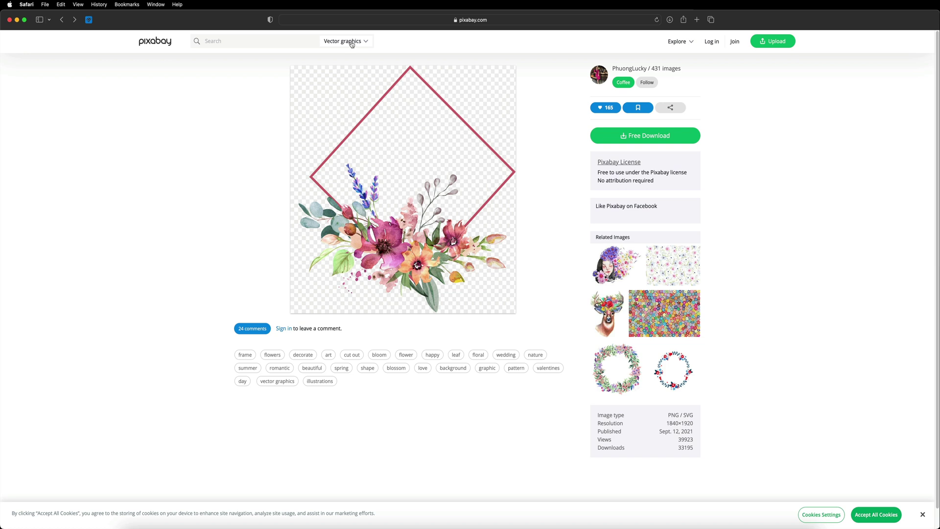
pyautogui.click(223, 41)
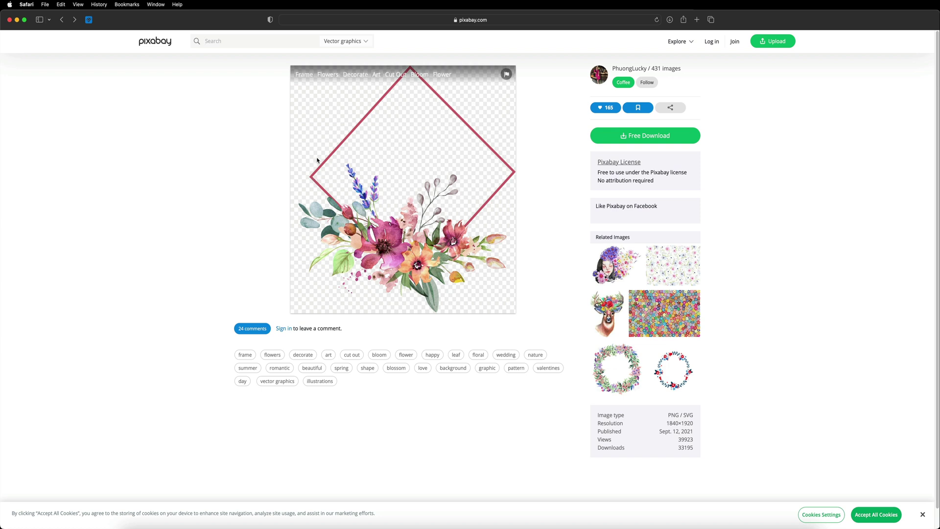
pyautogui.rightClick(361, 165)
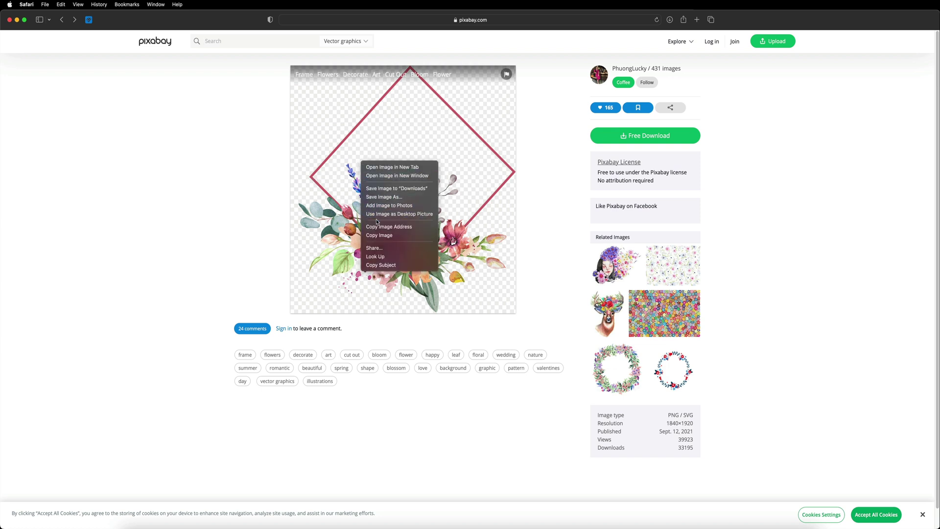
pyautogui.click(375, 236)
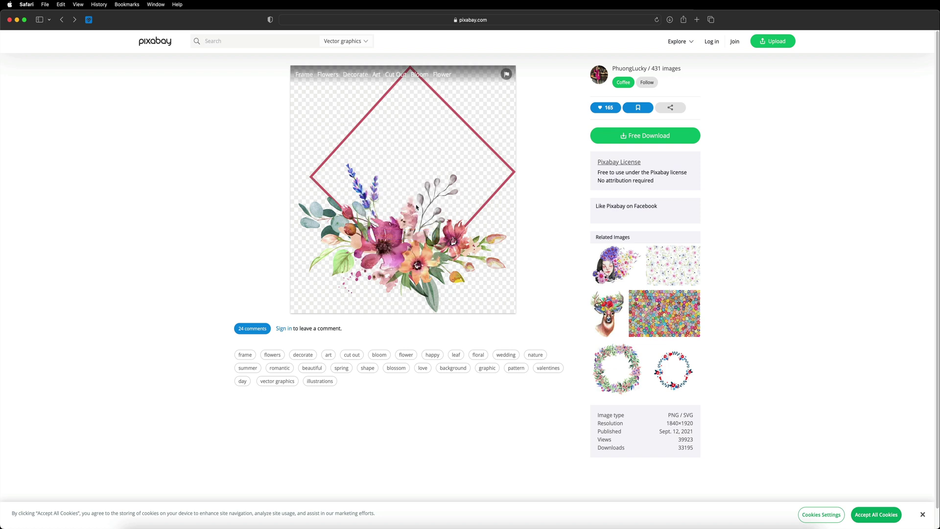
# Switch back to Affinity Publisher, paste the copied frame image and fit it into the page's upper half at about 65 × 68 mm.
pyautogui.click(436, 523)
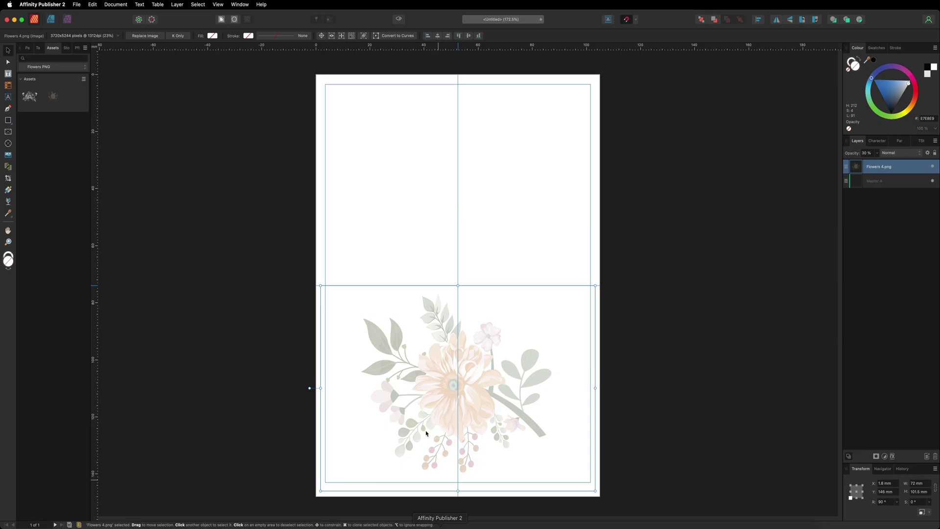
pyautogui.rightClick(357, 156)
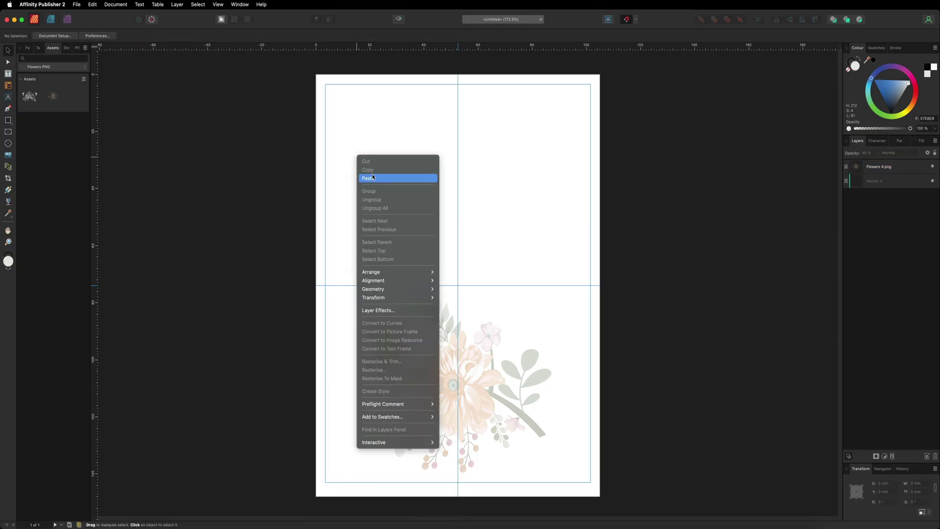
pyautogui.click(372, 174)
pyautogui.moveTo(605, 127); pyautogui.dragTo(512, 105)
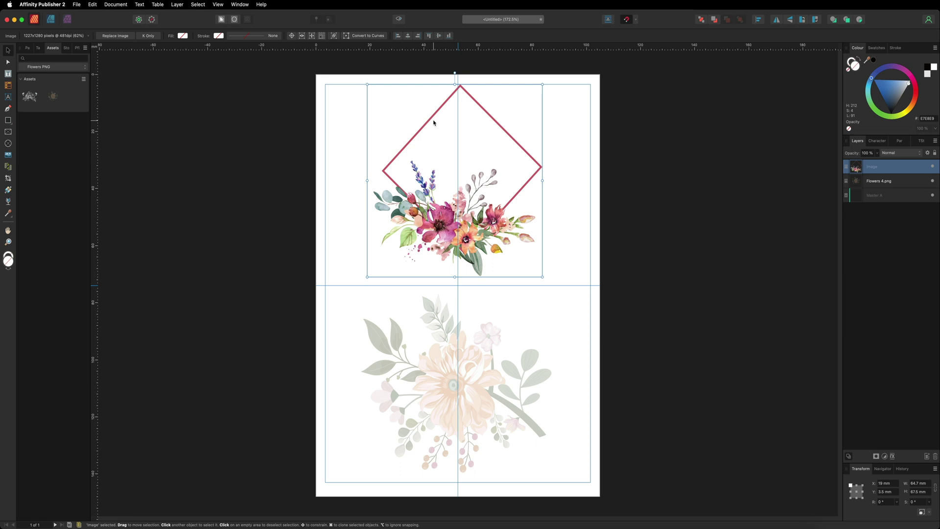
# Store the floral frame image as an asset in the Flowers PNG category, and delete that asset again.
pyautogui.moveTo(435, 121); pyautogui.dragTo(77, 99)
pyautogui.rightClick(75, 98)
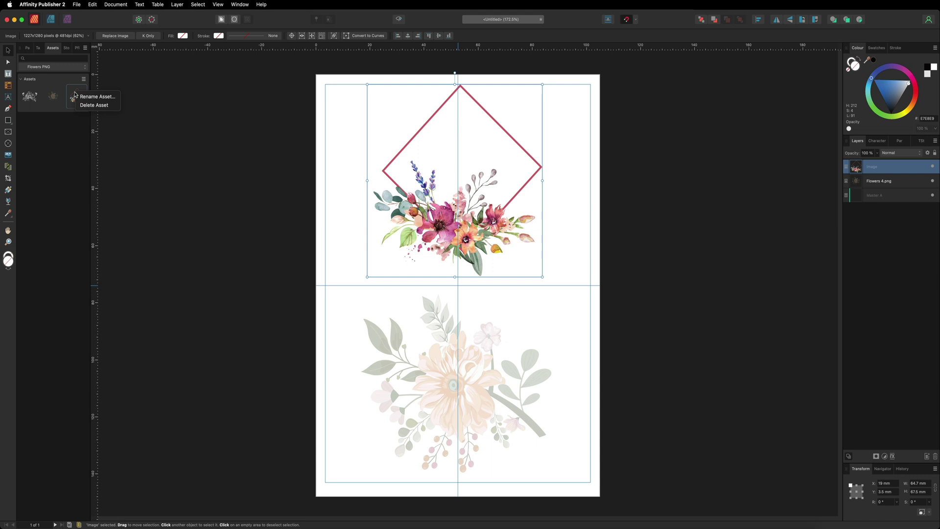
pyautogui.click(93, 105)
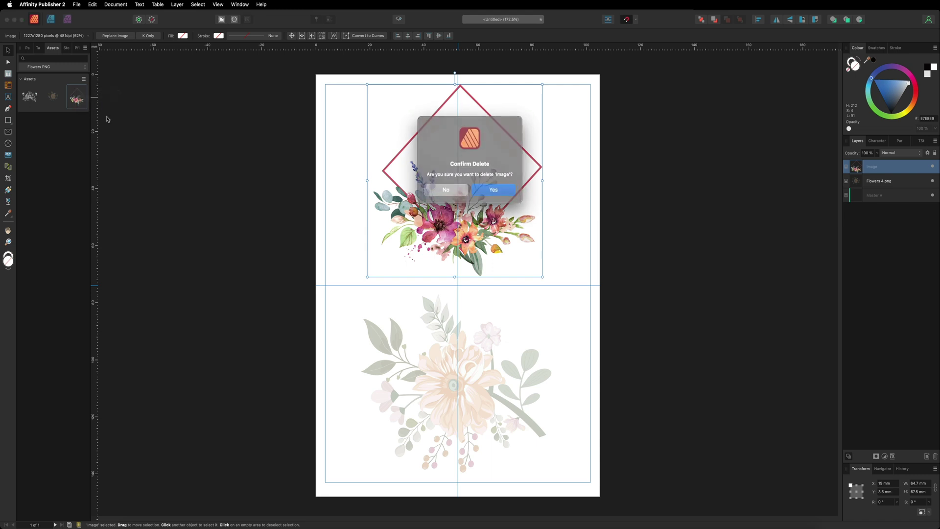
pyautogui.click(492, 188)
# Delete the diamond floral frame image from the upper half of the page.
pyautogui.click(662, 184)
pyautogui.click(465, 176)
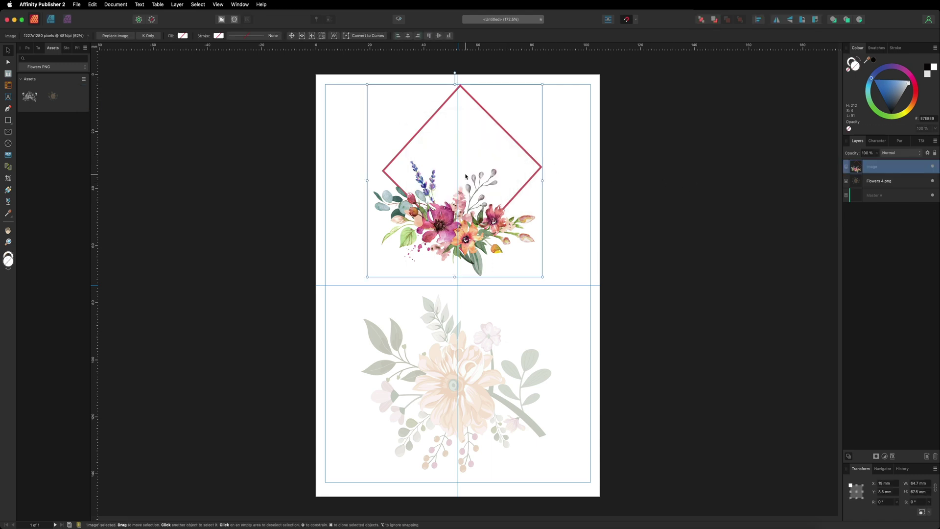
pyautogui.press('Delete')
pyautogui.scroll(1, 475, 193)
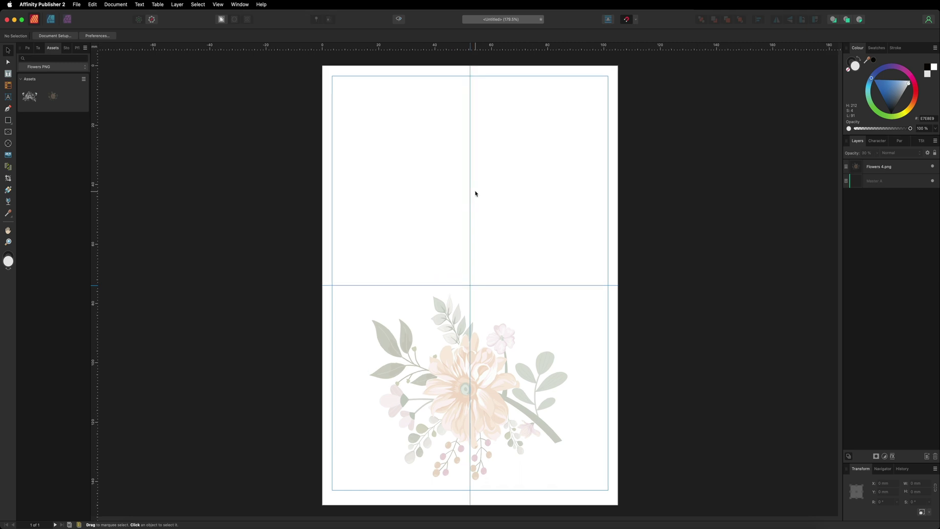
# Add artistic text at about 28 pt over the upper part of the flower artwork and enter the guest's first name.
pyautogui.moveTo(302, 284); pyautogui.dragTo(669, 519)
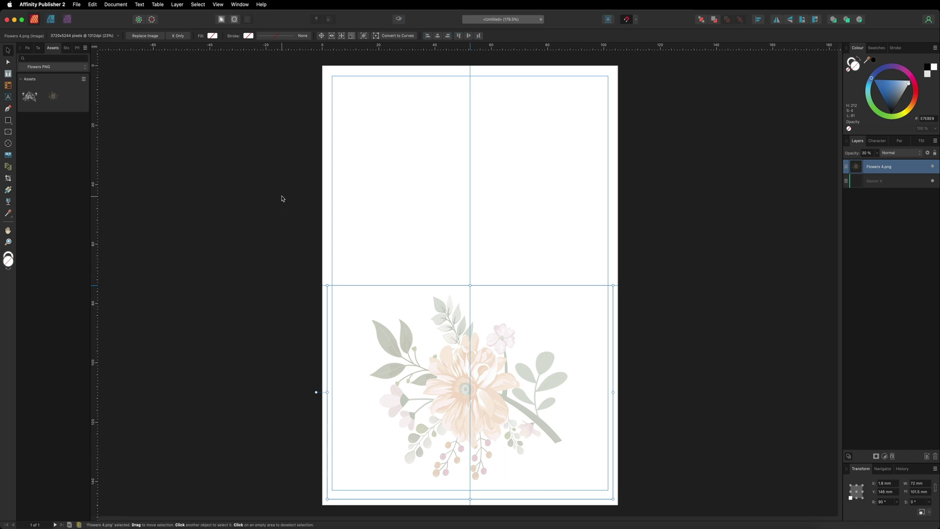
pyautogui.press('super+equal')
pyautogui.press('super+equal')
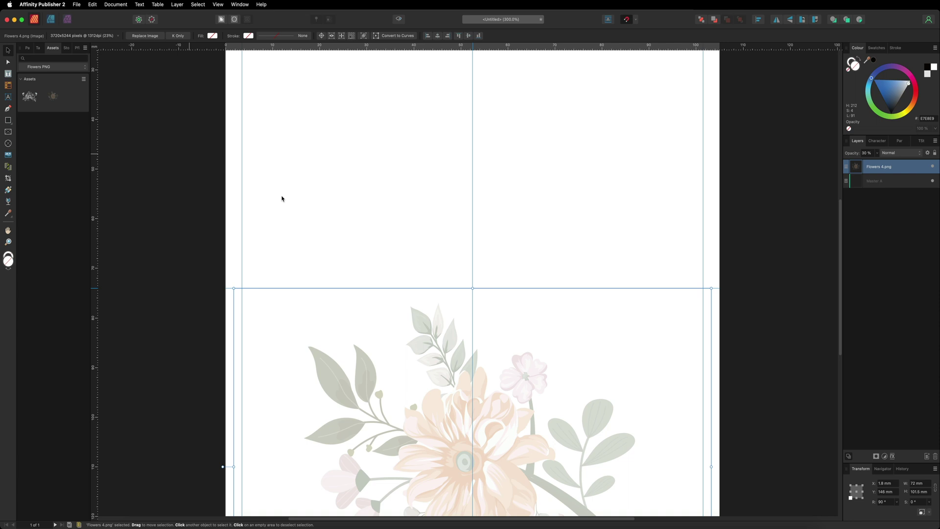
pyautogui.scroll(-8, 281, 198)
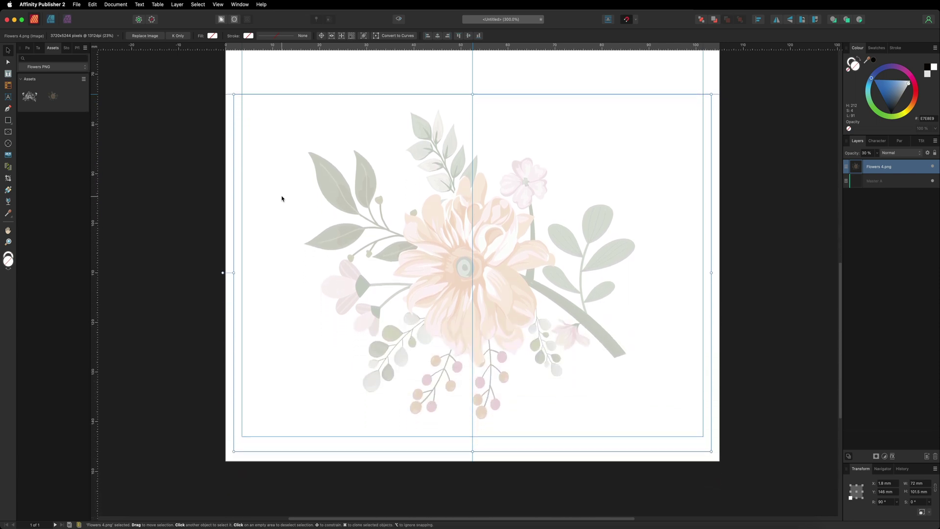
pyautogui.click(208, 197)
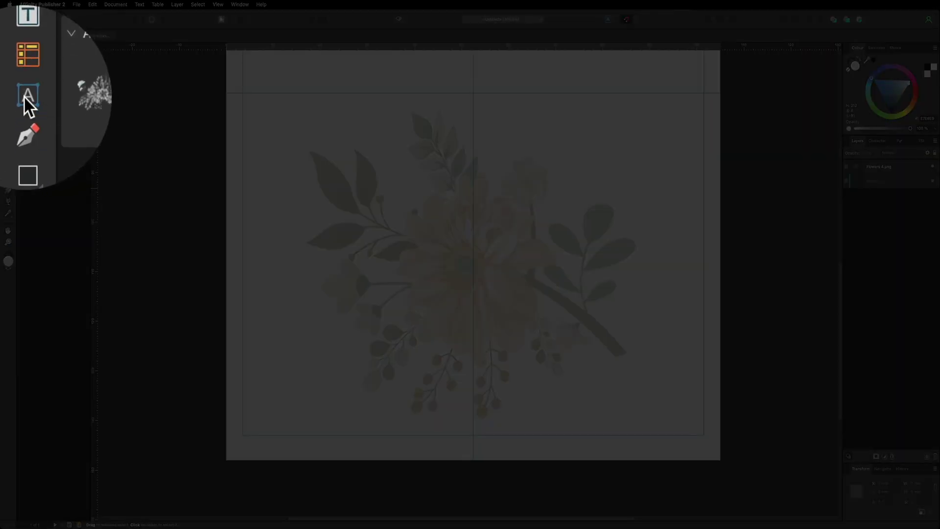
pyautogui.click(8, 96)
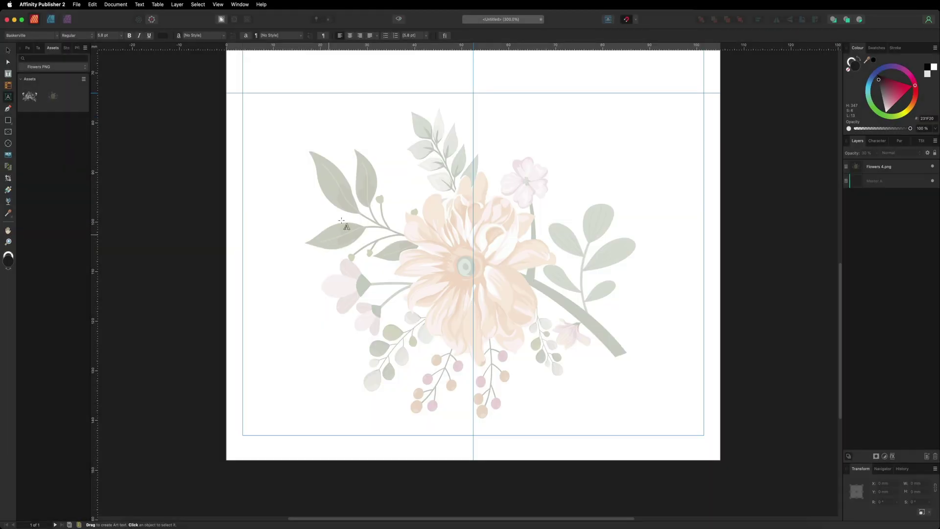
pyautogui.moveTo(347, 180); pyautogui.dragTo(363, 210)
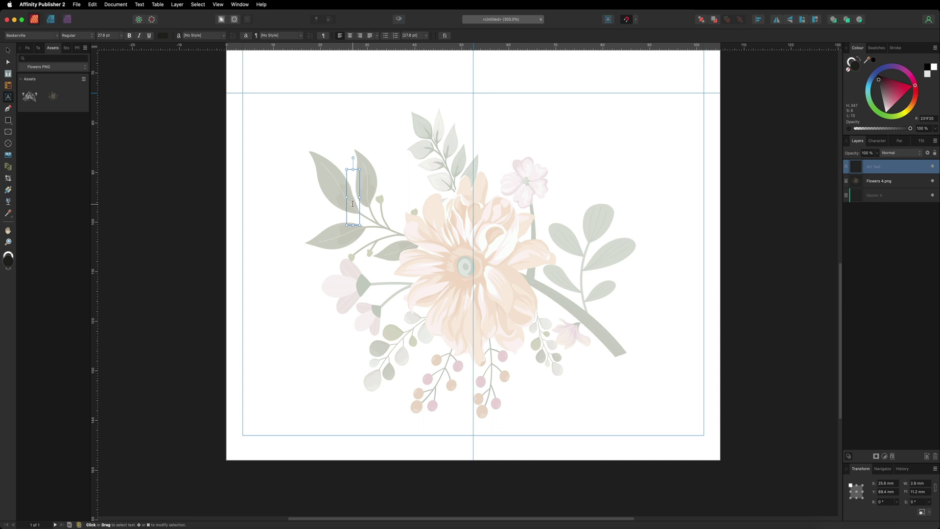
pyautogui.press('super+v')
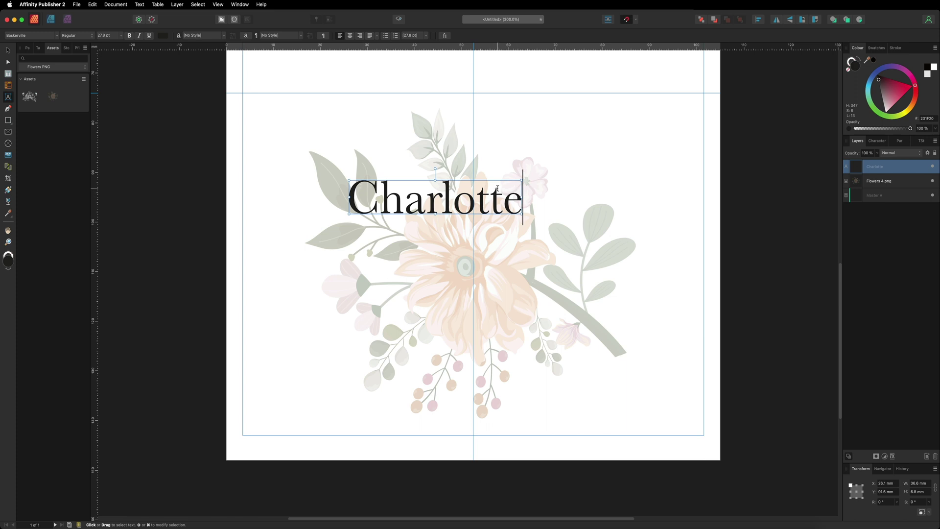
# Set the guest name's font to Better Saturday and centre the text on the page's vertical guide over the flower.
pyautogui.press('super+a')
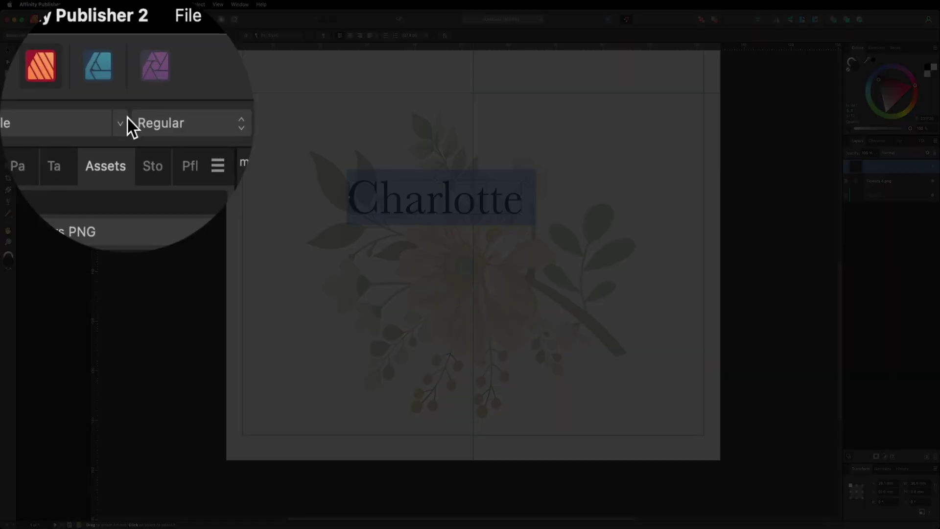
pyautogui.click(55, 34)
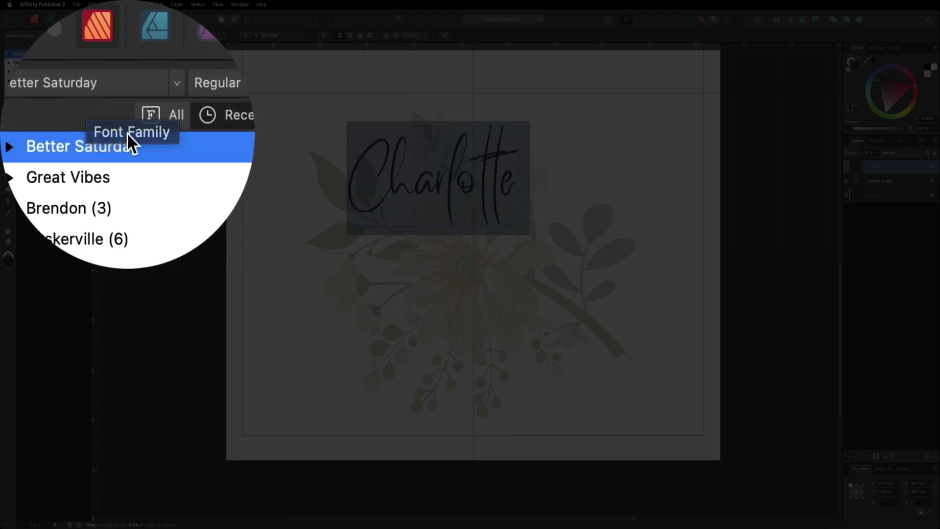
pyautogui.click(127, 133)
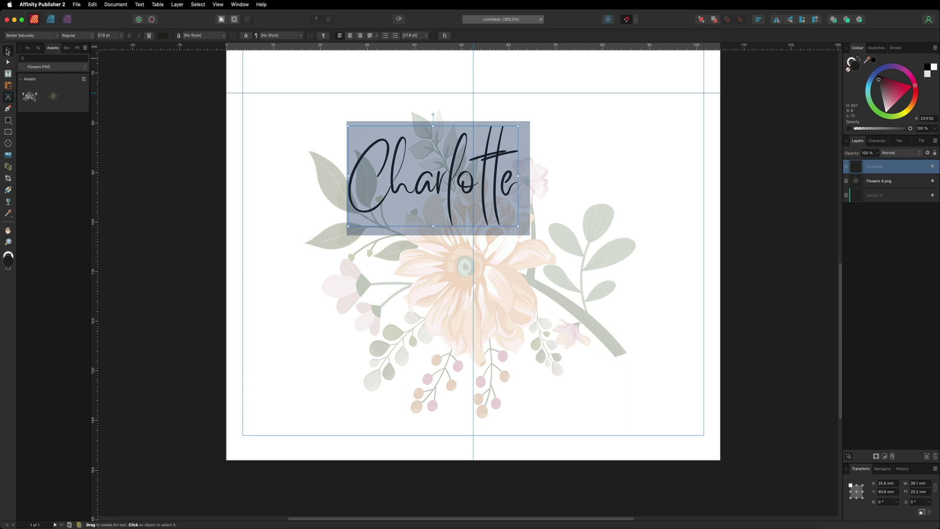
pyautogui.click(8, 50)
pyautogui.moveTo(450, 168); pyautogui.dragTo(491, 202)
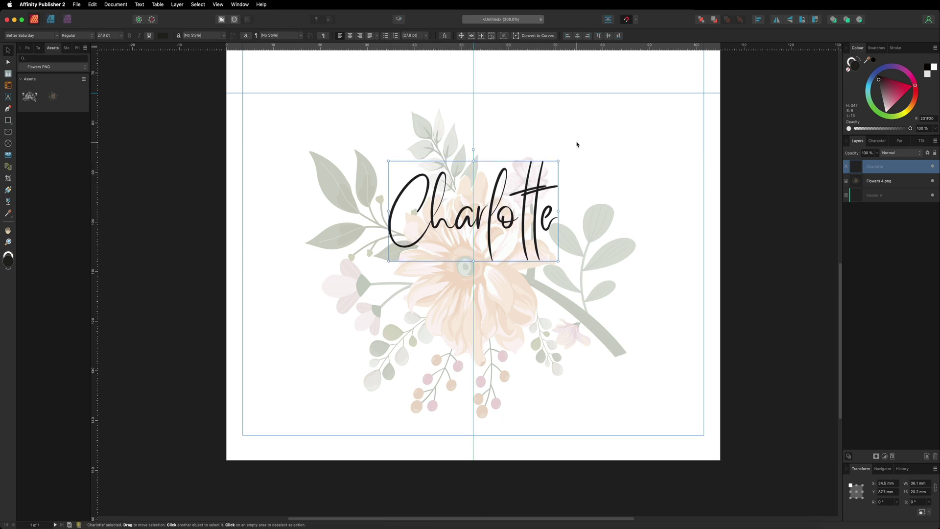
# Try enlarging the guest name to about 51 × 29 mm and undo the resize.
pyautogui.moveTo(558, 160); pyautogui.dragTo(631, 119)
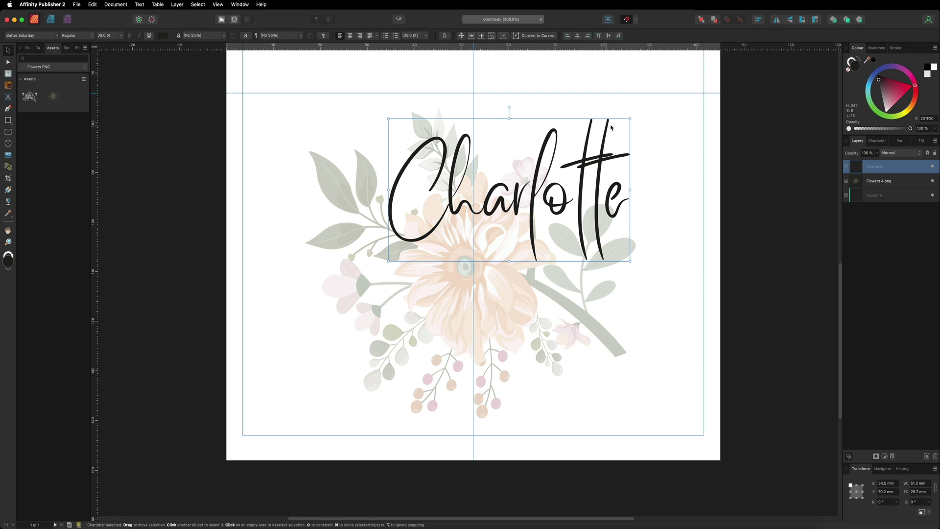
pyautogui.press('super+z')
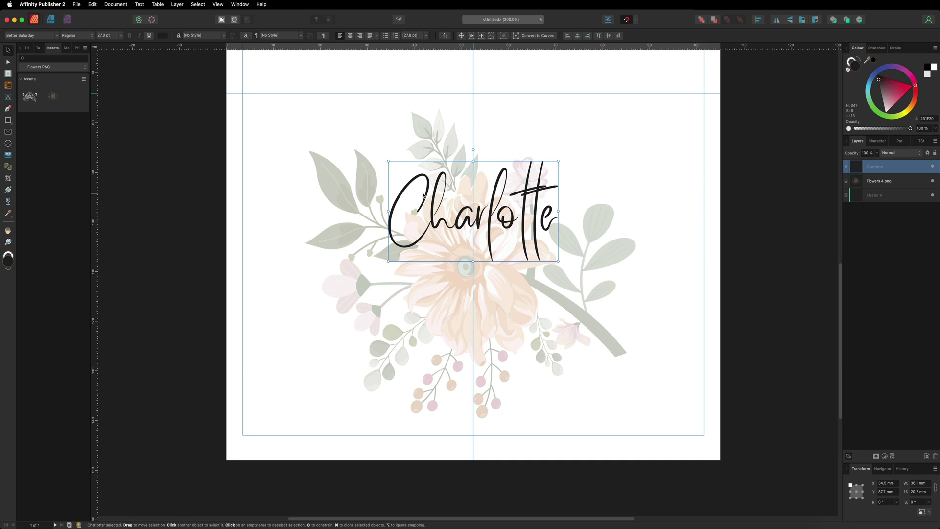
# Duplicate the guest name directly below the original and replace the copy's text with "TABLE 4".
pyautogui.press('super+j')
pyautogui.moveTo(424, 199); pyautogui.dragTo(424, 299)
pyautogui.doubleClick(430, 295)
pyautogui.press('super+a')
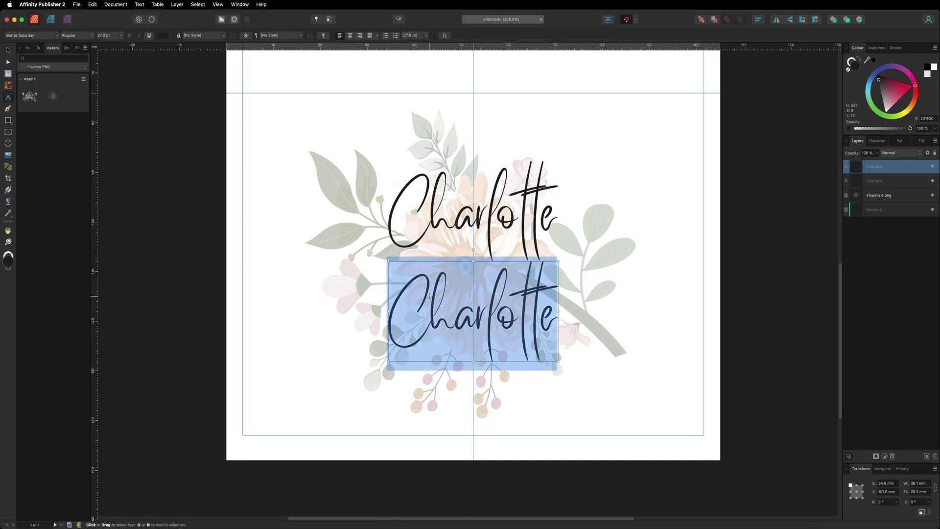
pyautogui.write('TABLE 4')
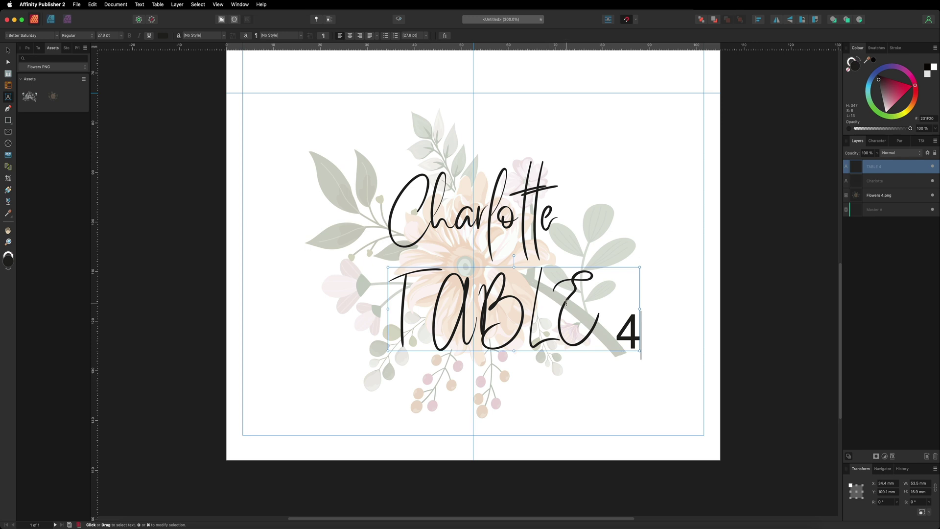
# Set the table line's font to Baskerville and change its number to the word "FOUR".
pyautogui.press('super+a')
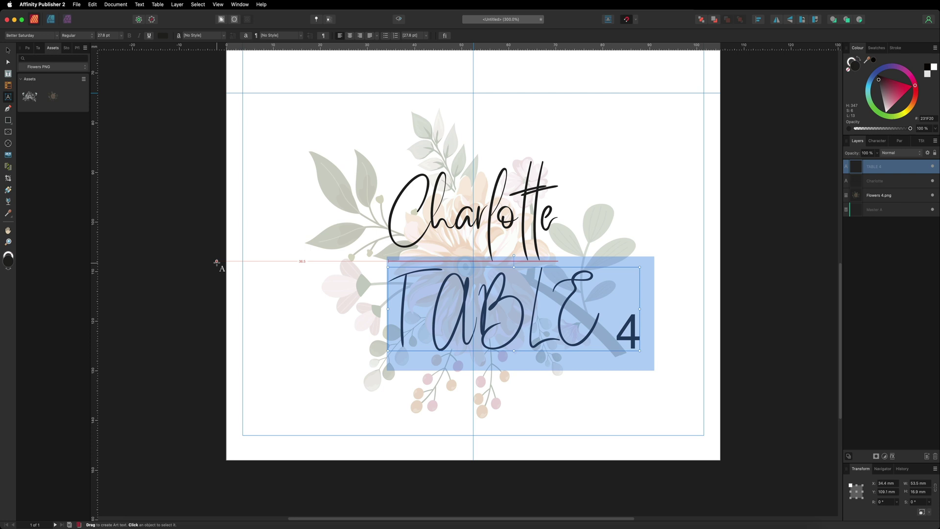
pyautogui.click(57, 36)
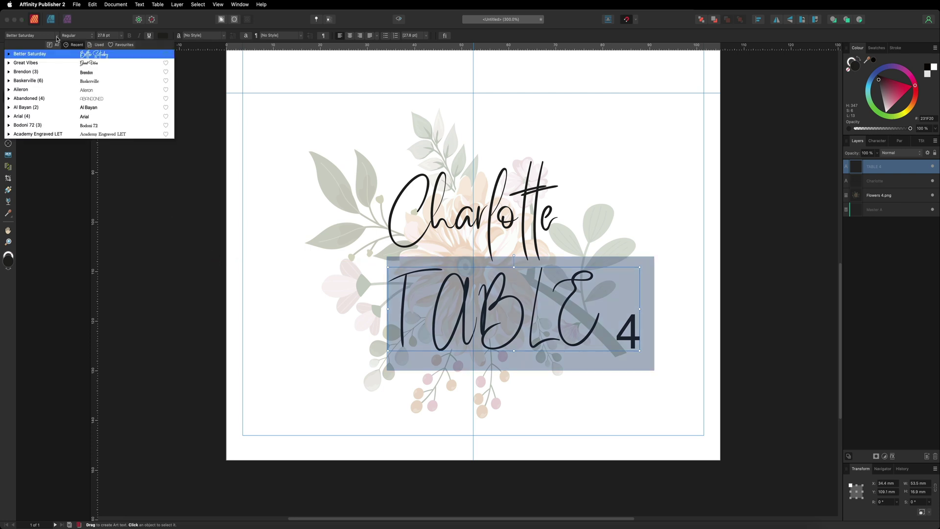
pyautogui.click(104, 82)
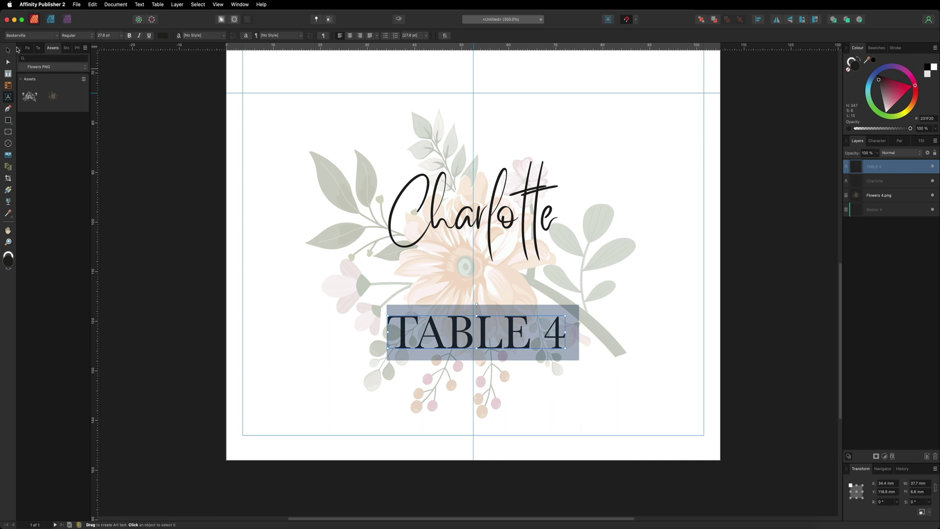
pyautogui.doubleClick(553, 330)
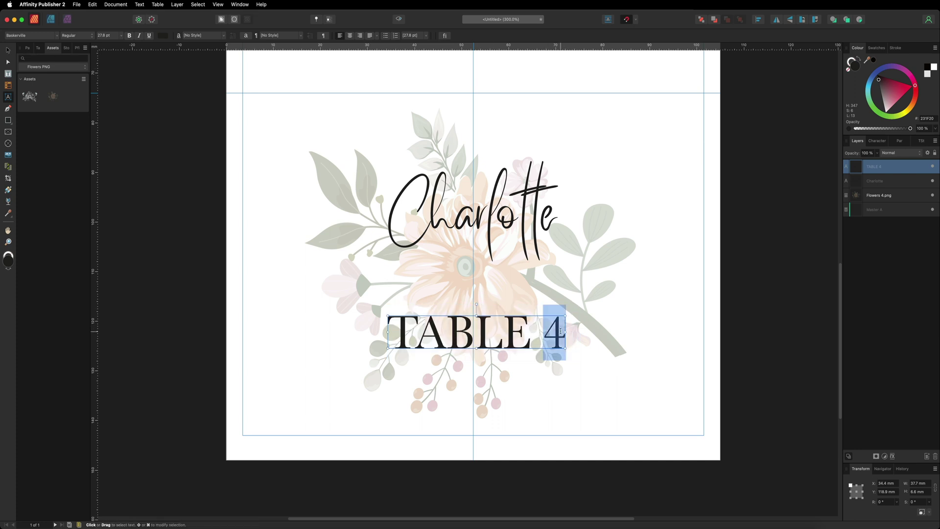
pyautogui.write('FOUR')
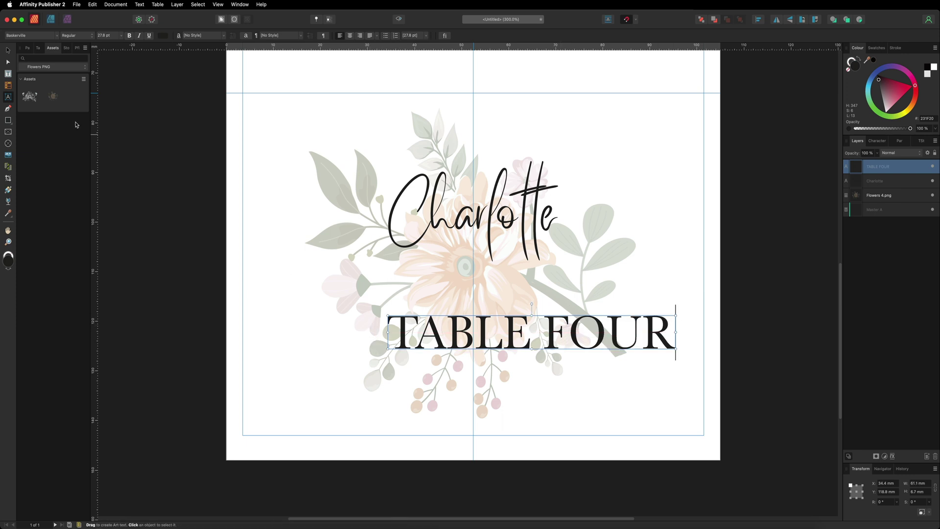
# Shrink the TABLE FOUR text to about 18 × 2 mm and centre it on the vertical guide just below the guest name.
pyautogui.click(7, 51)
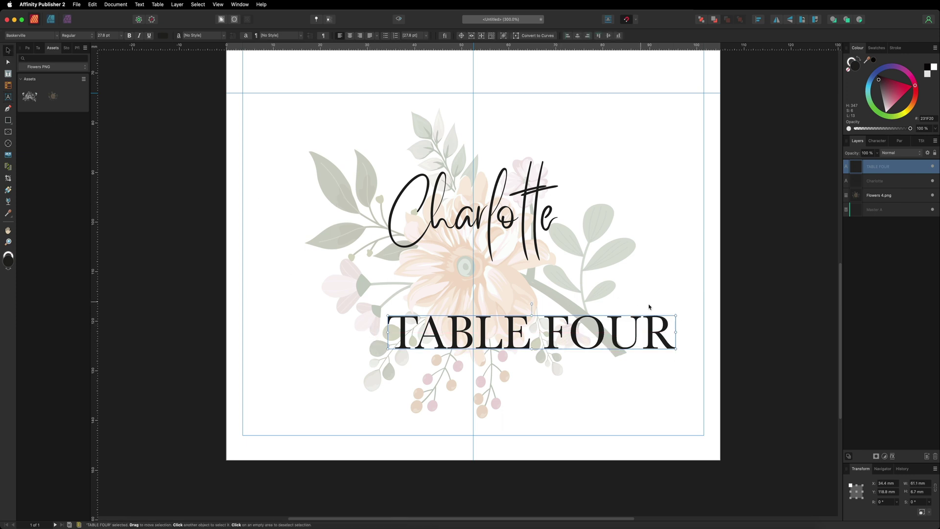
pyautogui.moveTo(676, 314); pyautogui.dragTo(498, 276)
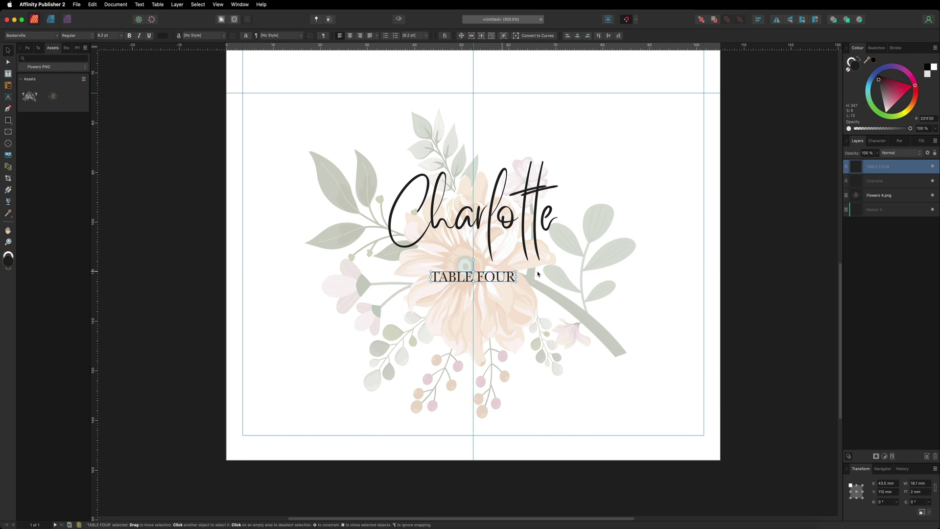
pyautogui.click(740, 277)
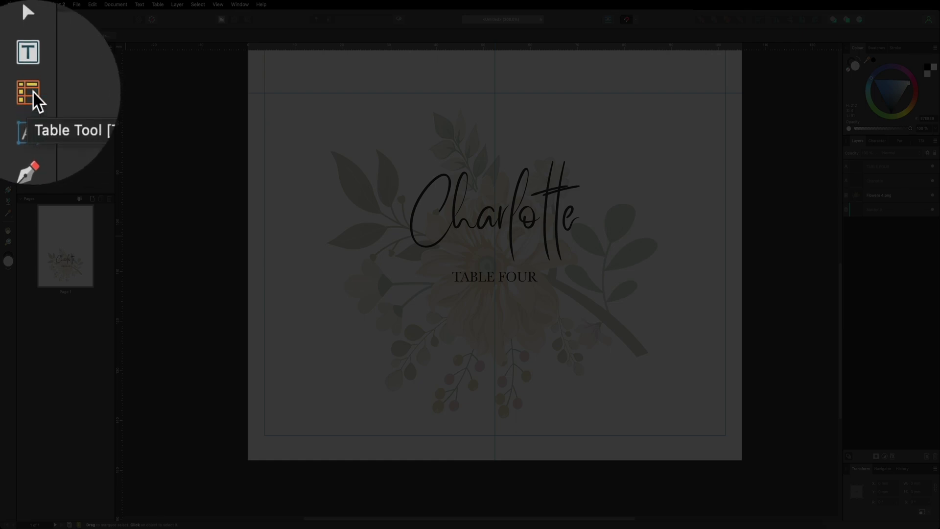
# Draw a two-column table below TABLE FOUR and extend it to four rows, about 72 × 27 mm overall.
pyautogui.click(9, 84)
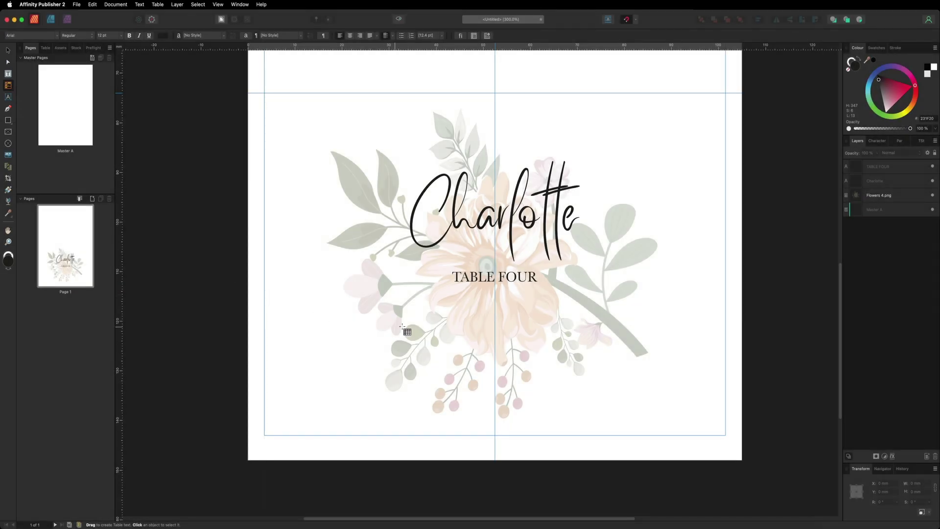
pyautogui.moveTo(339, 289); pyautogui.dragTo(680, 355)
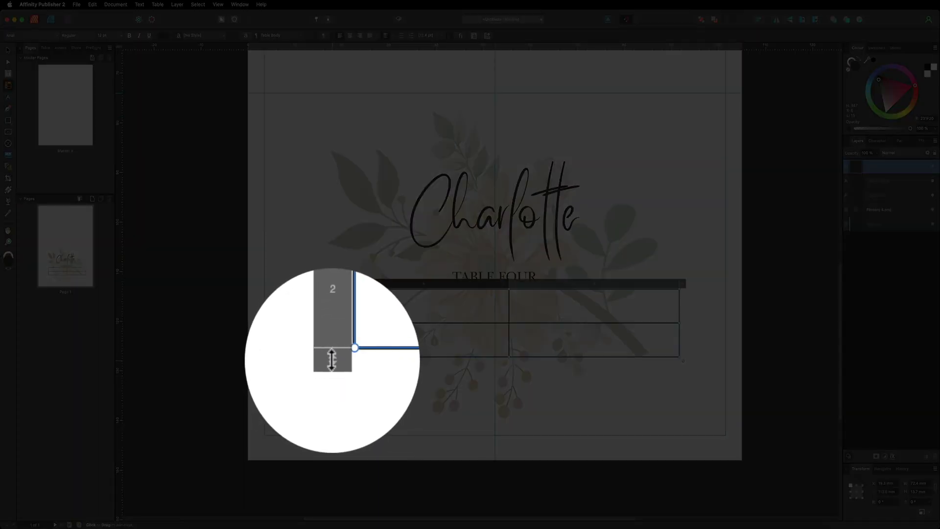
pyautogui.moveTo(332, 360)
pyautogui.mouseDown()
pyautogui.moveTo(332, 404)
pyautogui.moveTo(332, 362)
pyautogui.mouseUp()
pyautogui.moveTo(332, 326); pyautogui.dragTo(332, 428)
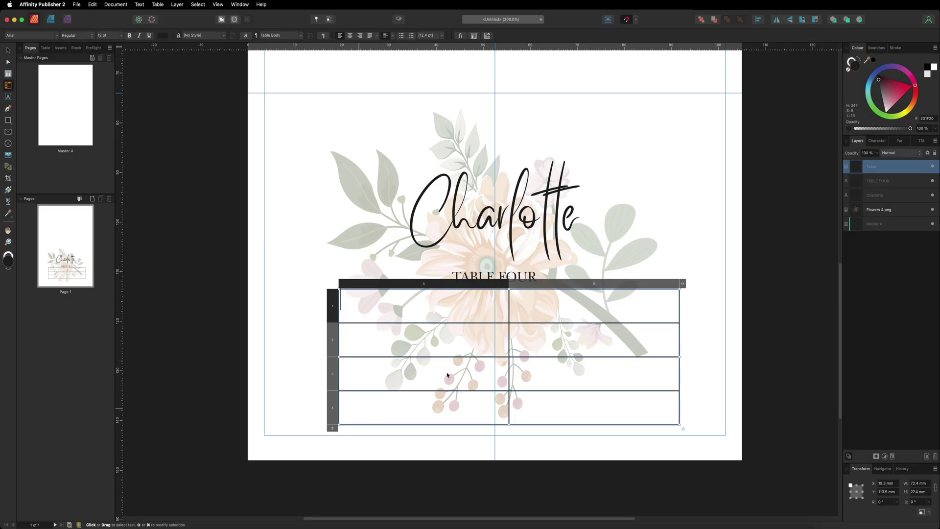
pyautogui.moveTo(546, 286); pyautogui.dragTo(661, 288)
pyautogui.moveTo(721, 291); pyautogui.dragTo(685, 292)
# Select all cells of the new table and display its frame, border and cell settings.
pyautogui.click(357, 300)
pyautogui.moveTo(387, 303); pyautogui.dragTo(595, 400)
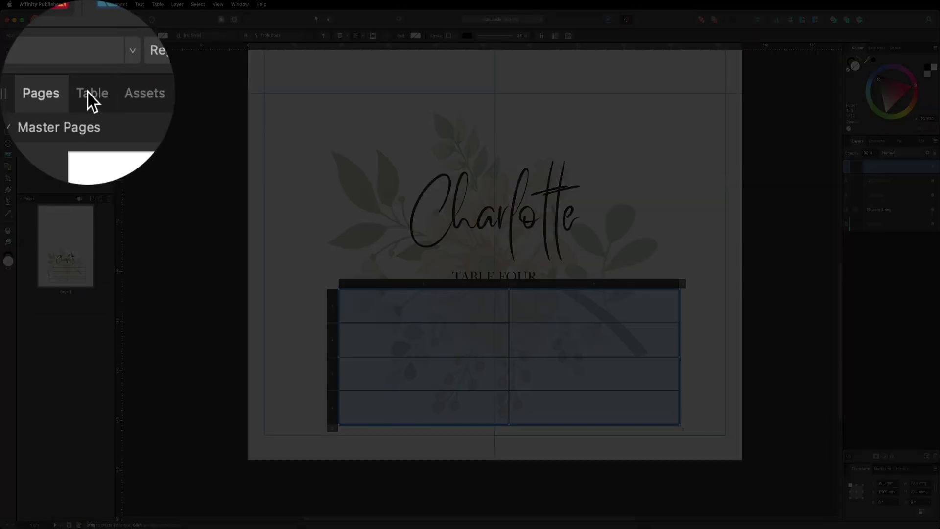
pyautogui.click(45, 48)
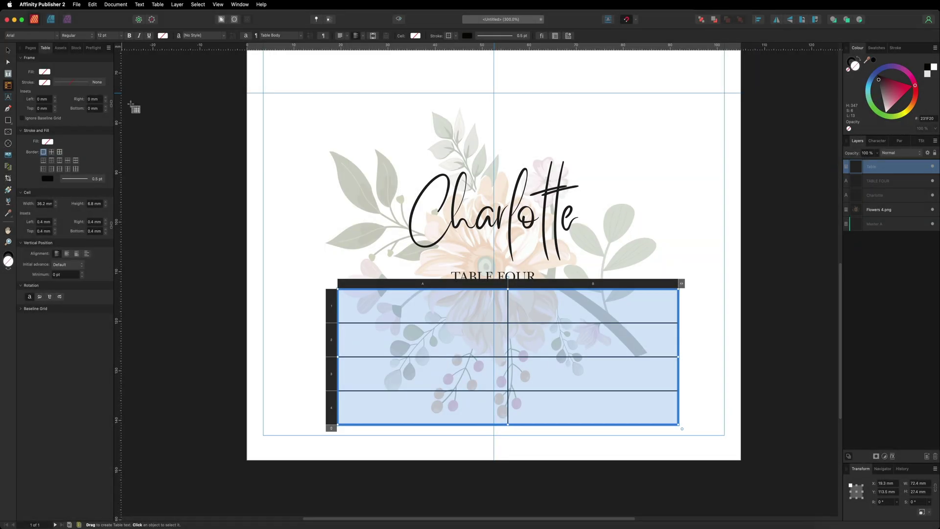
pyautogui.click(240, 4)
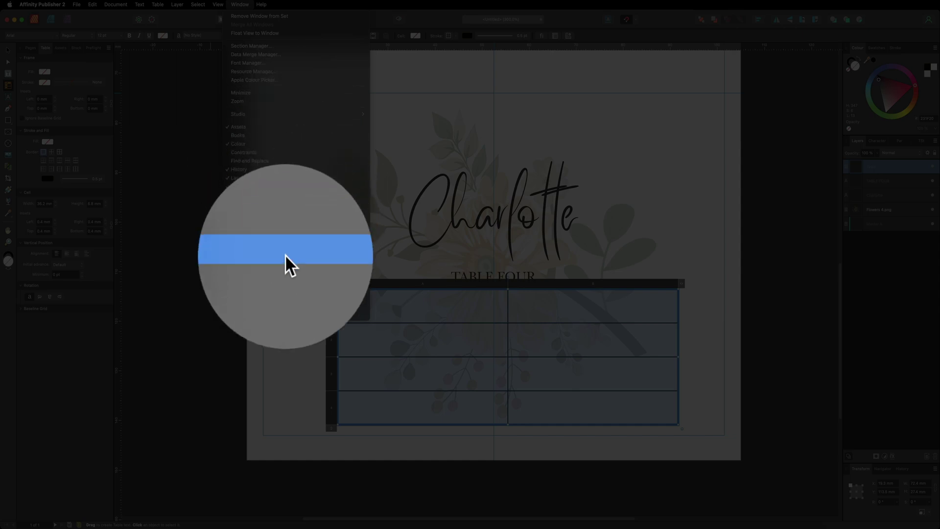
pyautogui.moveTo(245, 263)
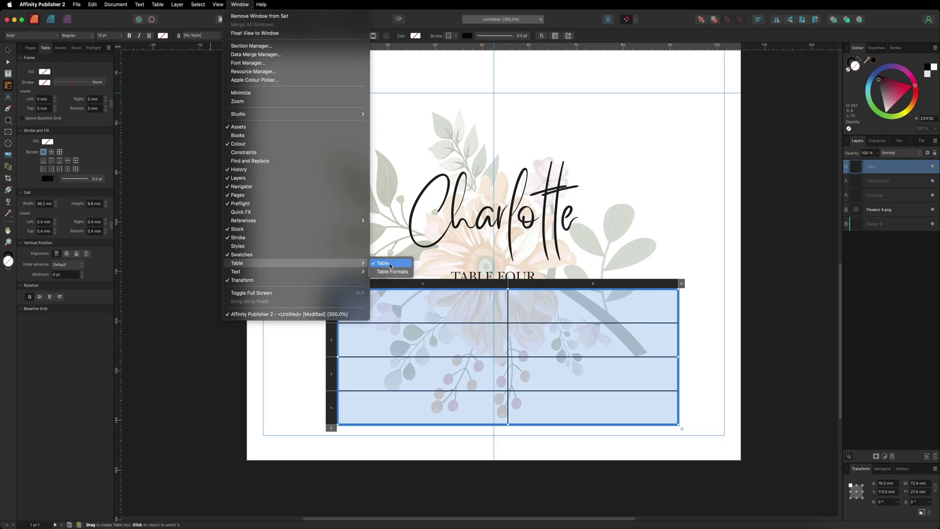
pyautogui.click(92, 70)
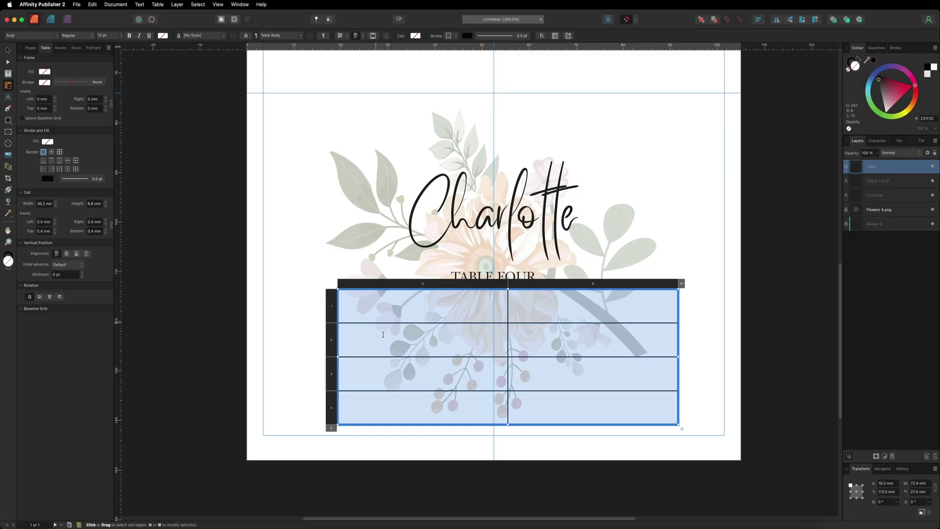
# Set the height of all selected table cells to 3 mm.
pyautogui.click(105, 206)
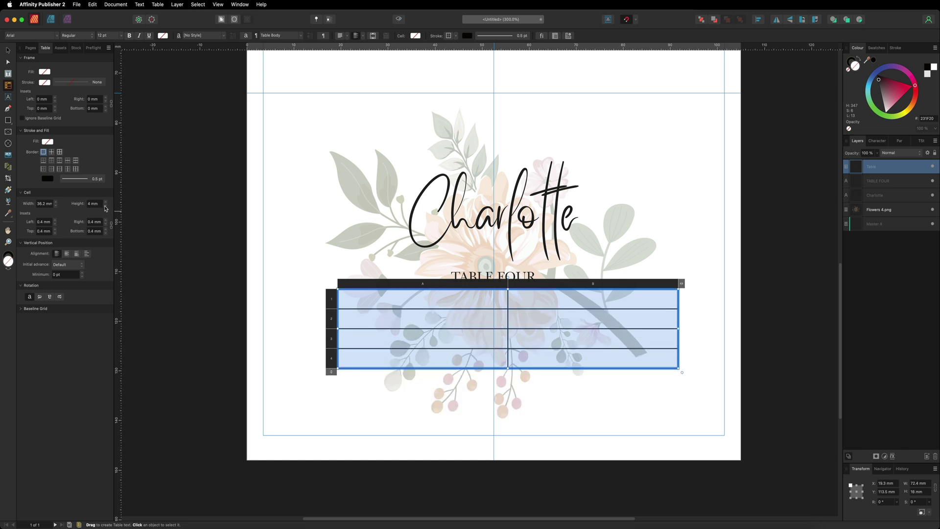
pyautogui.doubleClick(96, 204)
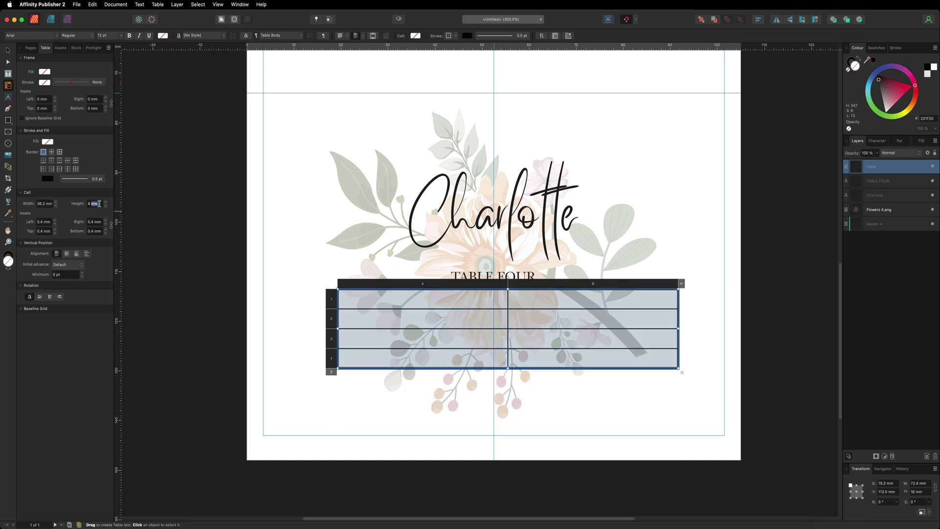
pyautogui.tripleClick(99, 204)
pyautogui.write('3')
pyautogui.press('Return')
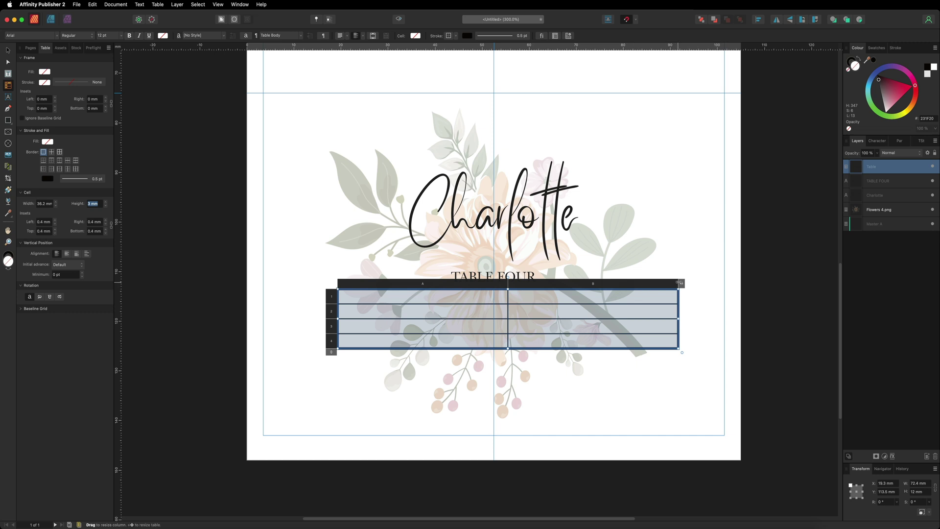
# Reduce the table to a single 50 mm wide column and extend it to six rows.
pyautogui.moveTo(516, 283); pyautogui.dragTo(507, 284)
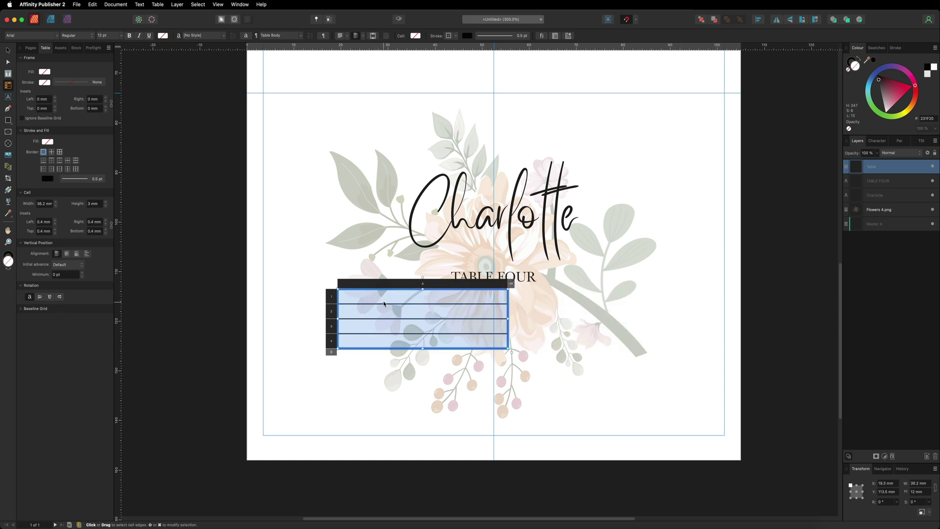
pyautogui.click(44, 204)
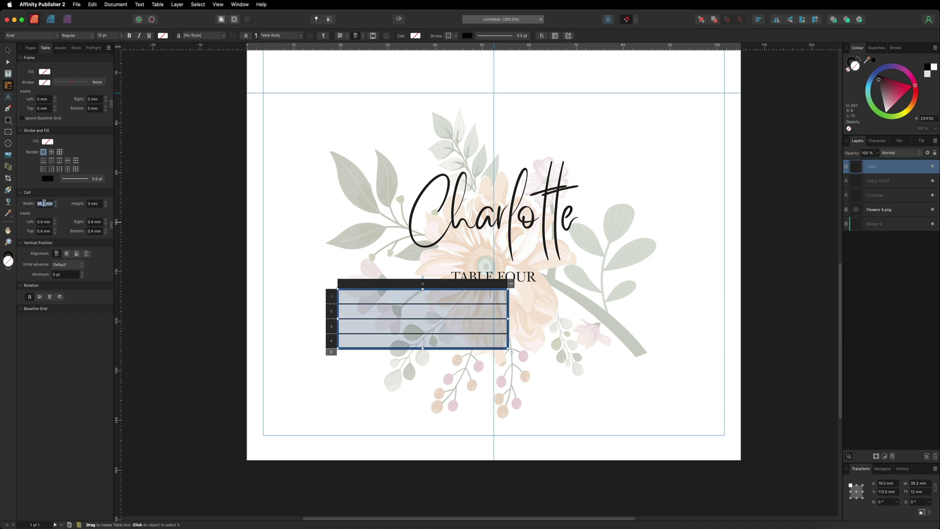
pyautogui.write('50')
pyautogui.press('Return')
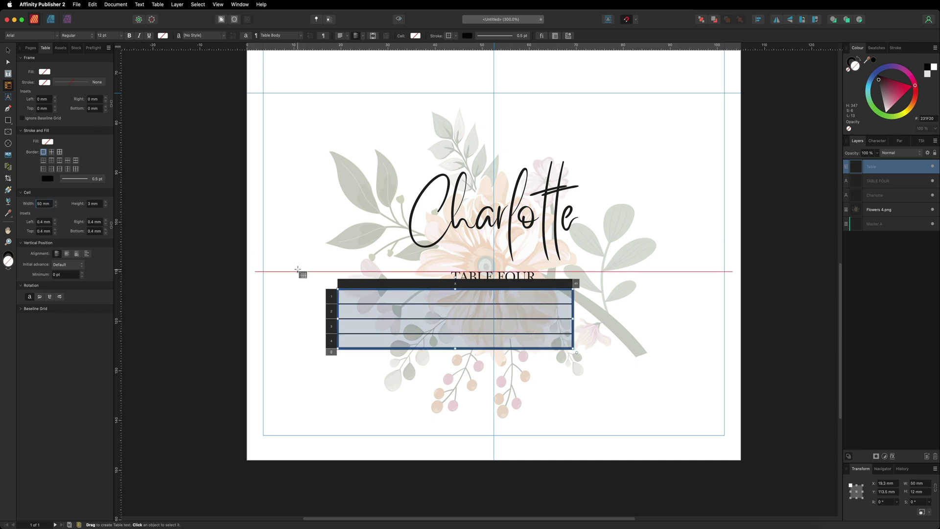
pyautogui.click(331, 351)
pyautogui.moveTo(330, 361); pyautogui.dragTo(335, 392)
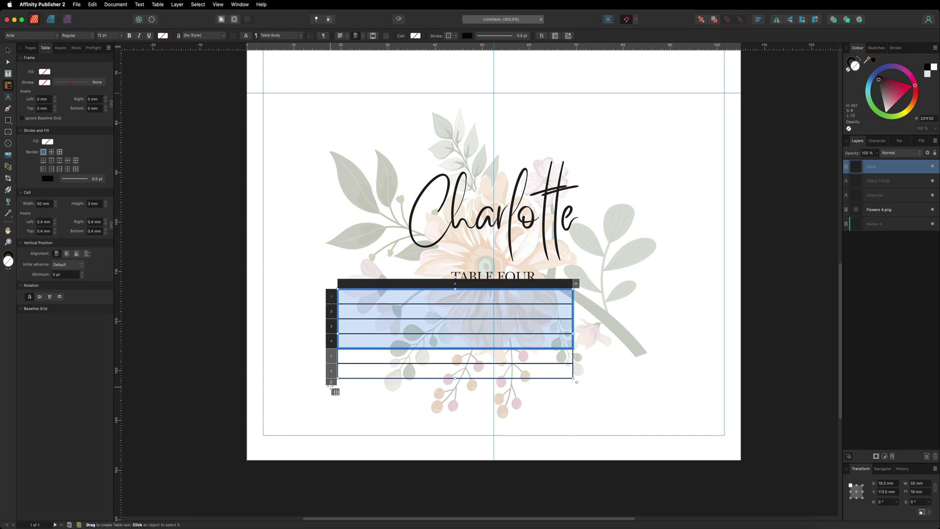
# Enter STARTER in the table's first row and set its text size to 8 pt.
pyautogui.click(406, 296)
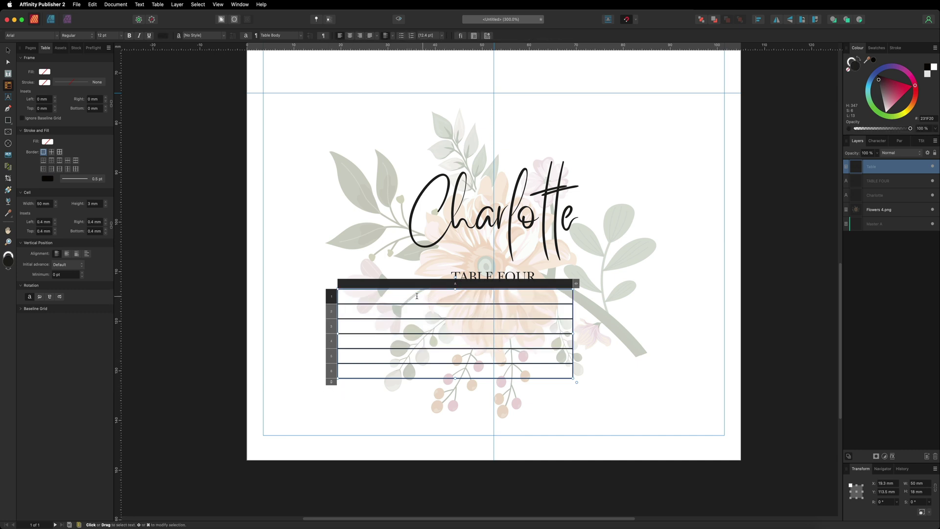
pyautogui.write('S')
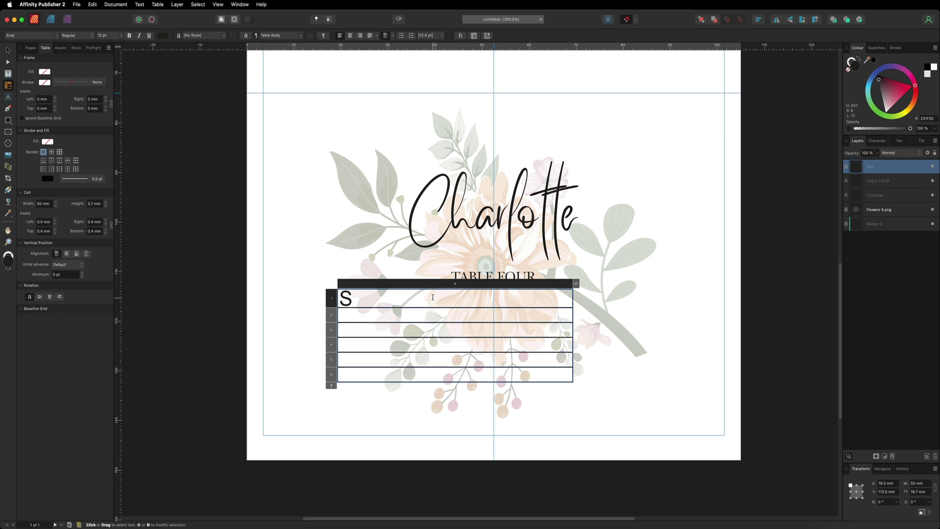
pyautogui.write('TARTER')
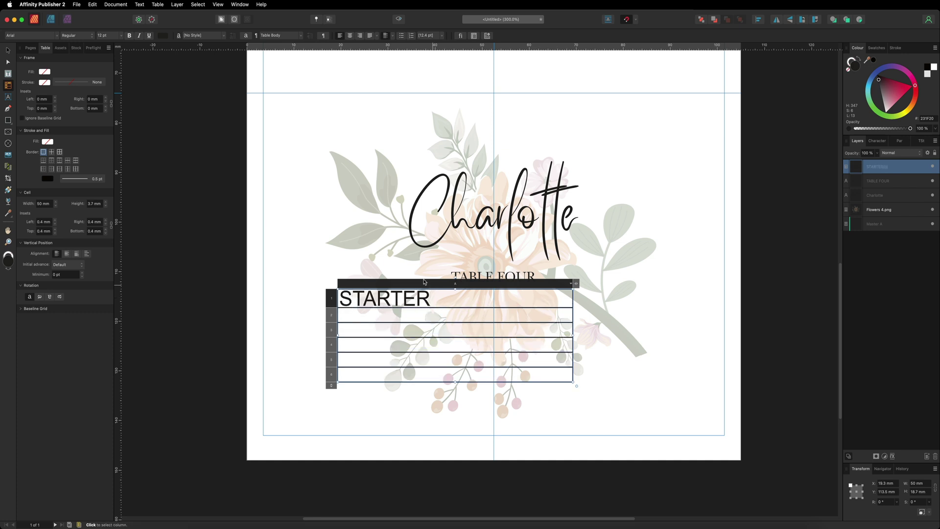
pyautogui.moveTo(342, 298); pyautogui.dragTo(429, 298)
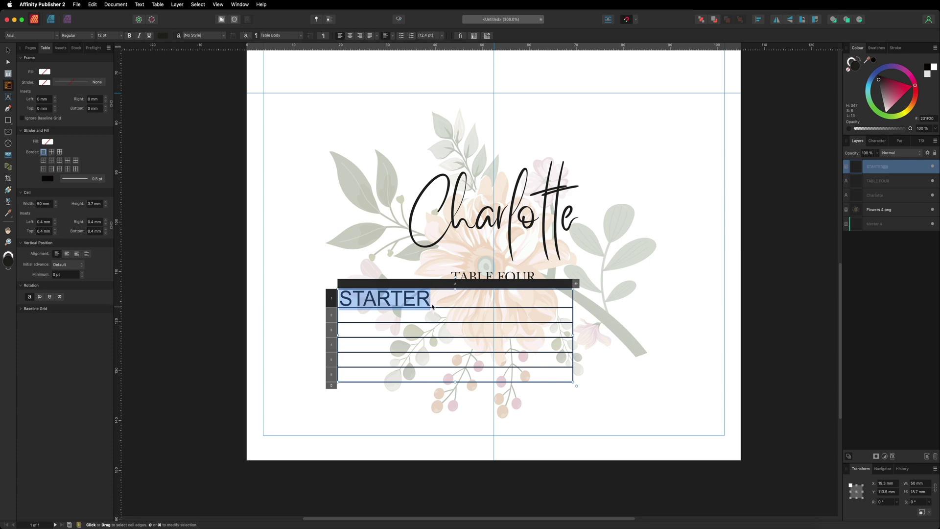
pyautogui.click(121, 35)
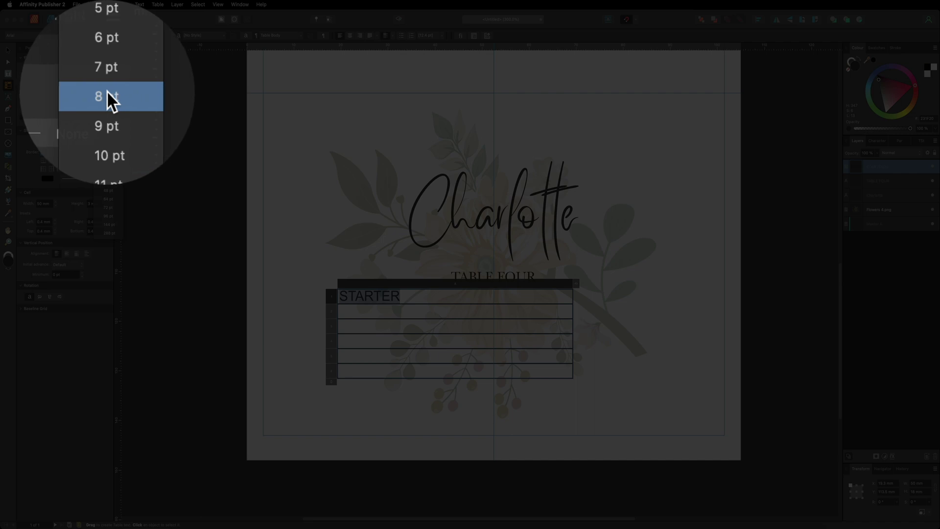
pyautogui.click(108, 91)
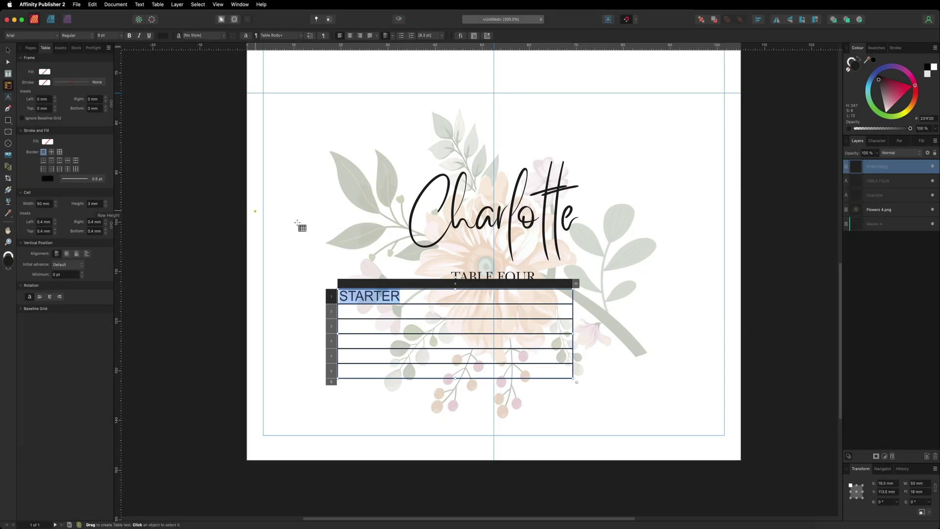
# Fill the rows with centred 4 pt Brendon text: STARTER, MAIN COURSE and DESSERT in Regular above squash soup, rump steak and toffee pudding dishes in Light.
pyautogui.click(387, 312)
pyautogui.click(373, 326)
pyautogui.click(374, 341)
pyautogui.click(357, 309)
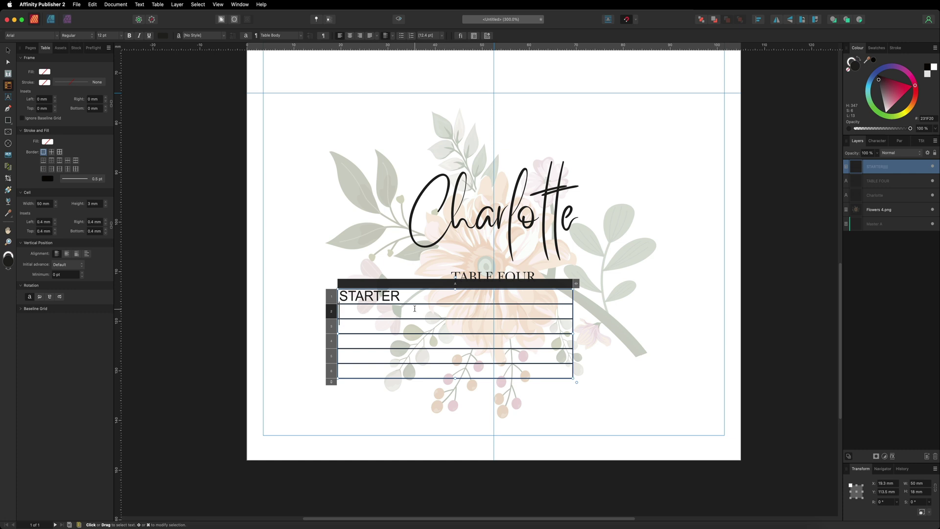
pyautogui.click(407, 327)
pyautogui.click(402, 337)
pyautogui.click(429, 357)
pyautogui.click(379, 374)
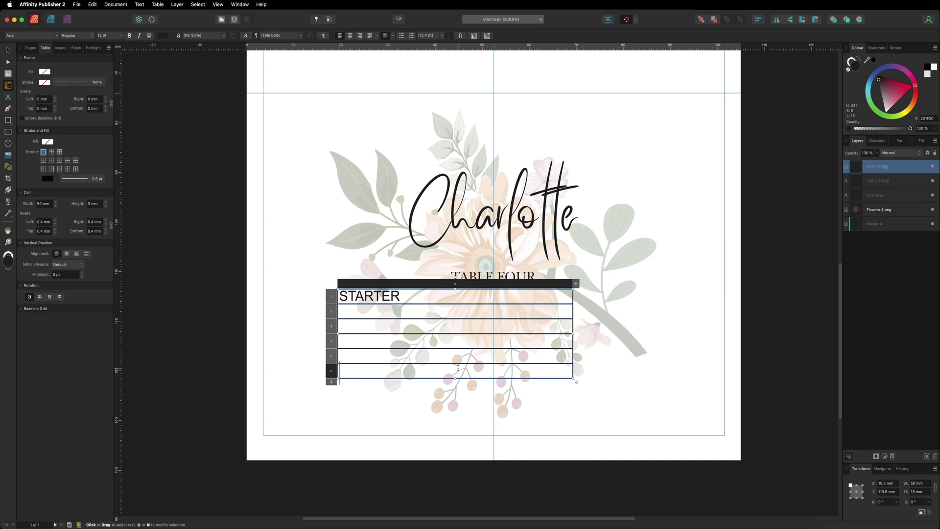
pyautogui.write('STARTER BUTTERNUT SQUASH AND GINGER SOUP, CIABBATTA CROUTONS MAIN COURSE 8OZ* 28-DAY MATURED RUMP STEAK, ONION RINGS & BEEF DRIPPING GRAVY DESSERT STICKY TOFFEE & BOURBON PUDDING')
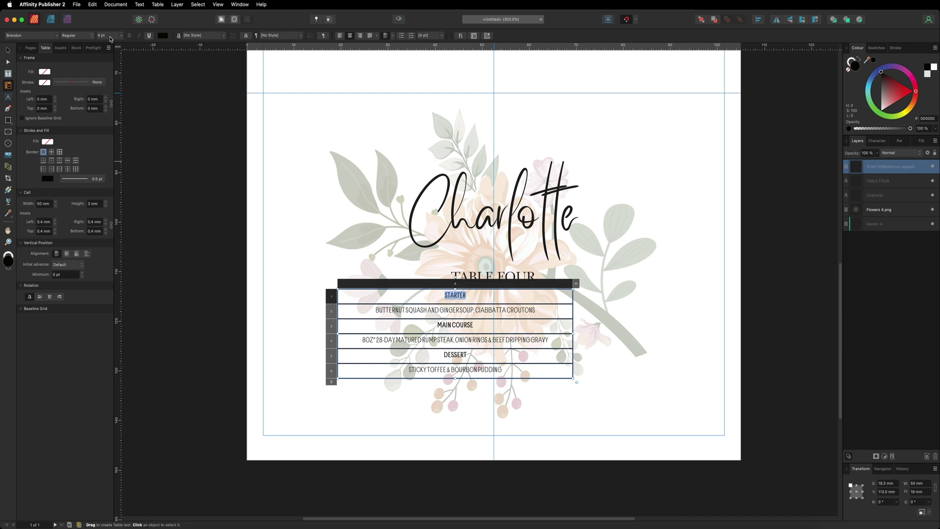
pyautogui.moveTo(375, 309); pyautogui.dragTo(536, 310)
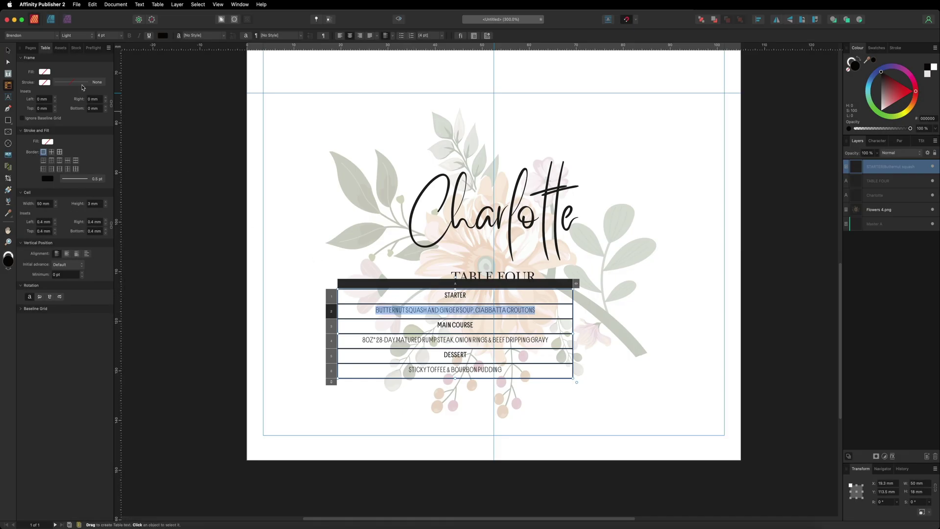
# Centre the menu table on the vertical guide and lower it slightly beneath TABLE FOUR, to about Y 114.5 mm.
pyautogui.click(8, 51)
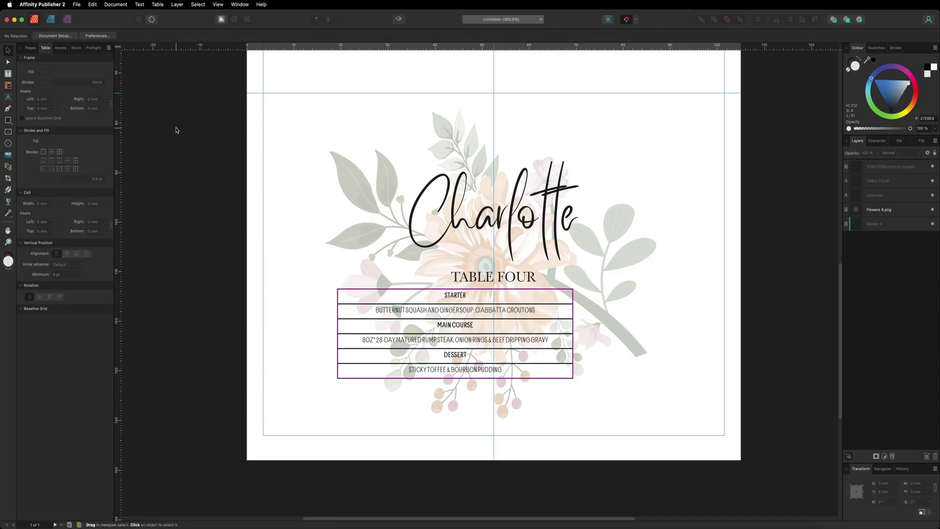
pyautogui.click(399, 292)
pyautogui.moveTo(402, 290); pyautogui.dragTo(435, 291)
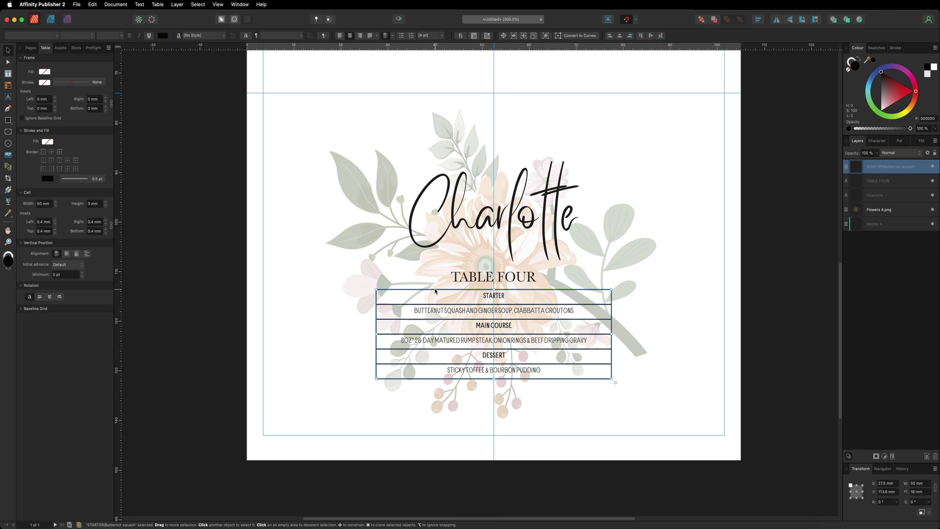
pyautogui.moveTo(435, 291); pyautogui.dragTo(433, 300)
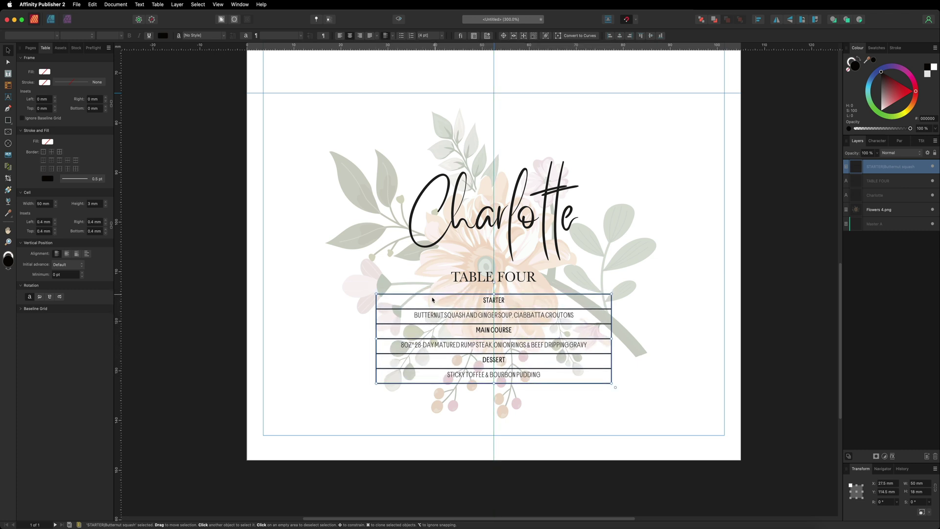
# Give all six cells of the menu table a solid white fill.
pyautogui.doubleClick(433, 300)
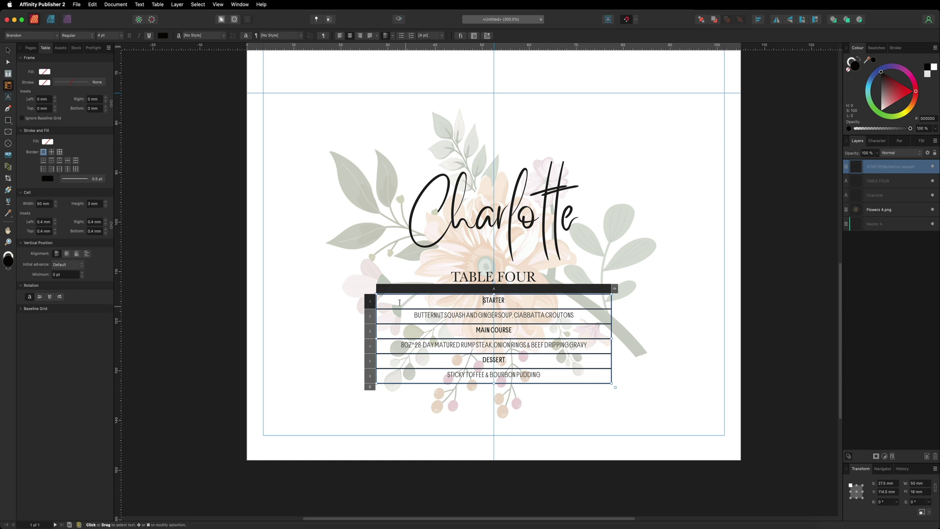
pyautogui.moveTo(472, 306); pyautogui.dragTo(559, 378)
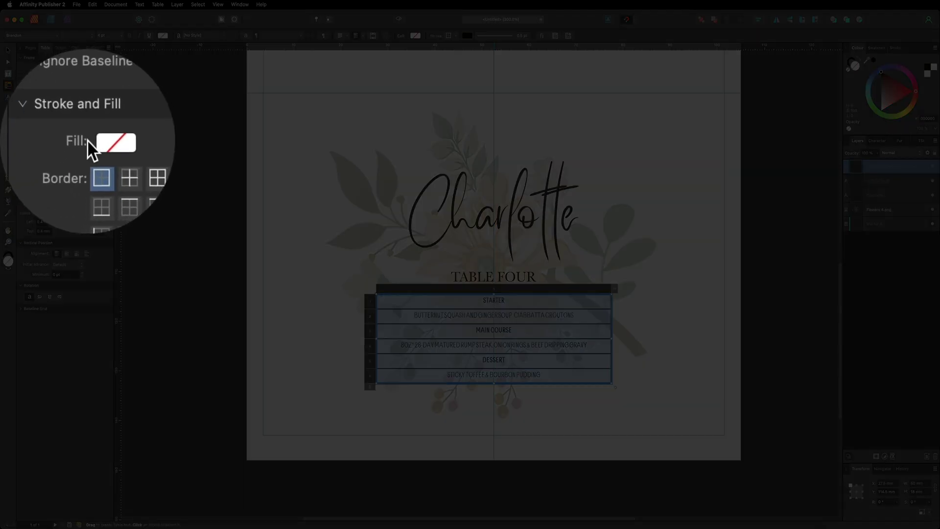
pyautogui.click(47, 142)
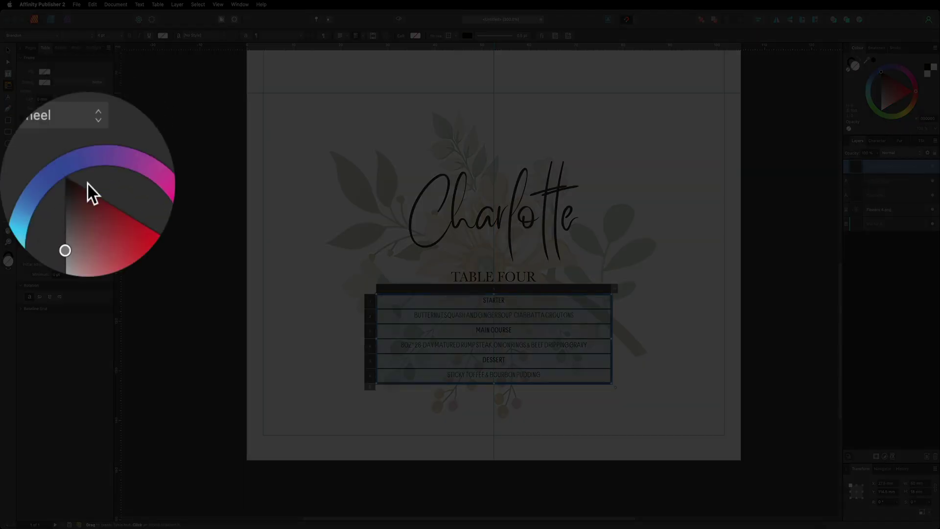
pyautogui.moveTo(69, 211); pyautogui.dragTo(72, 235)
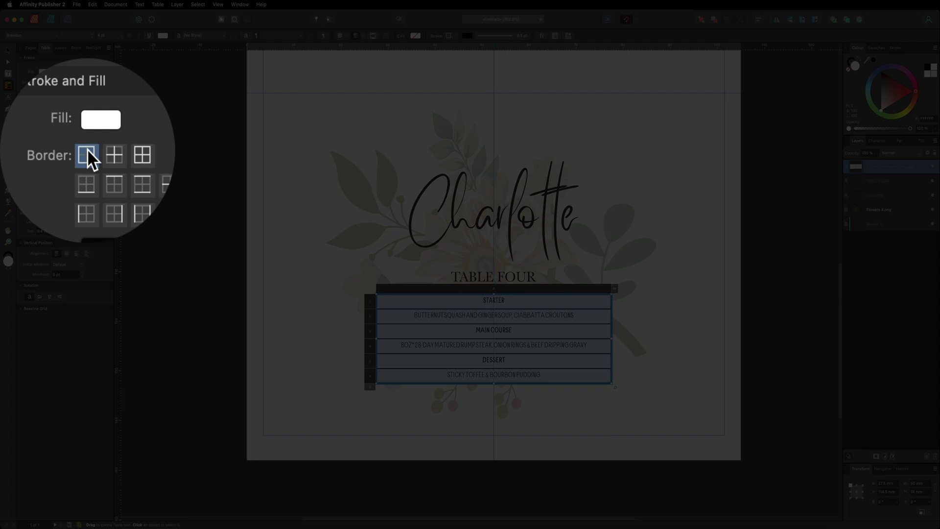
# Remove the stroke colour from the menu table's outer border and its inner horizontal lines, then deselect the table.
pyautogui.click(89, 178)
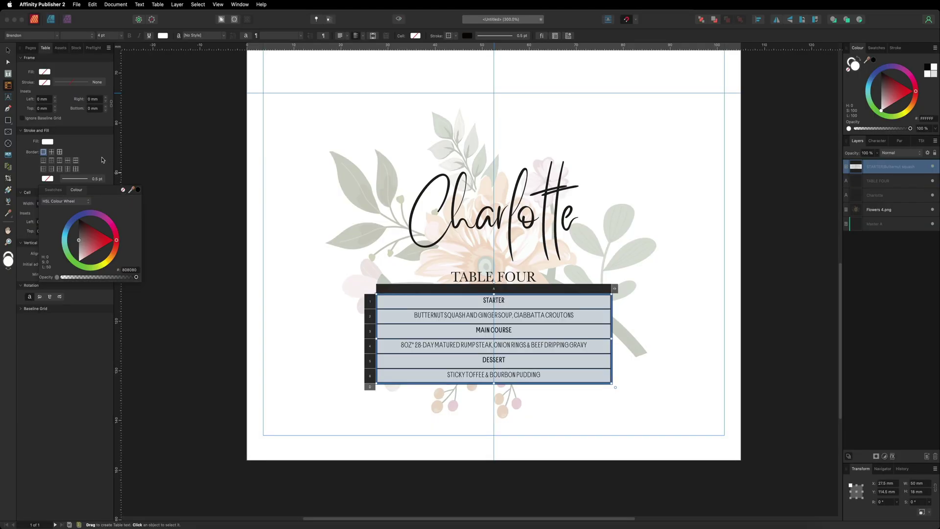
pyautogui.click(102, 160)
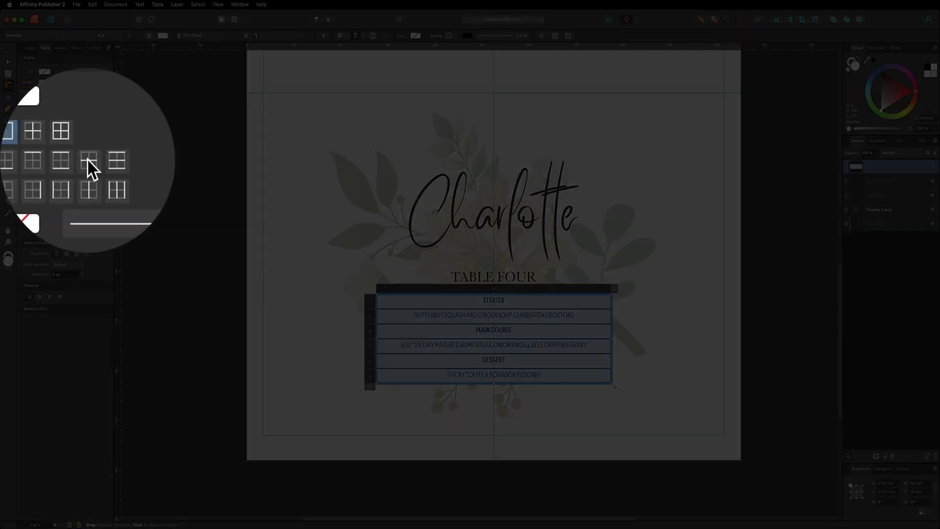
pyautogui.click(67, 159)
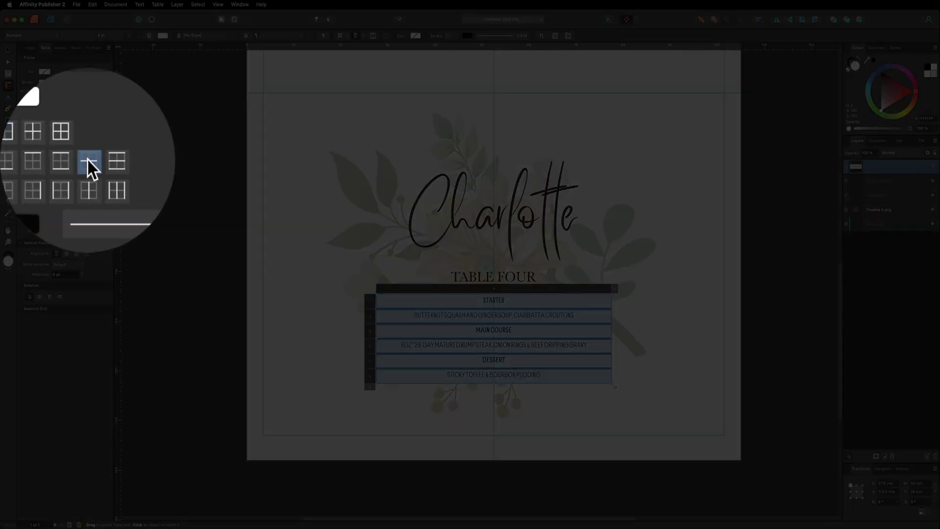
pyautogui.click(87, 178)
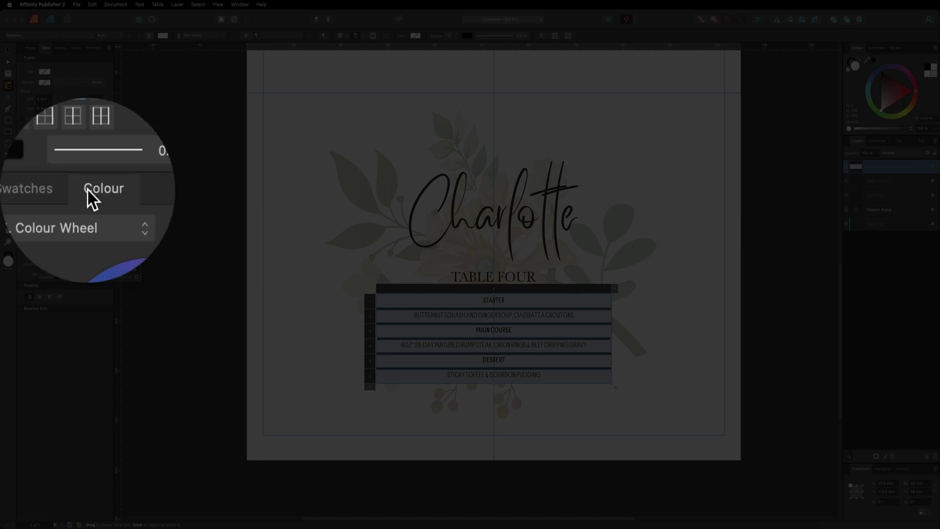
pyautogui.click(123, 188)
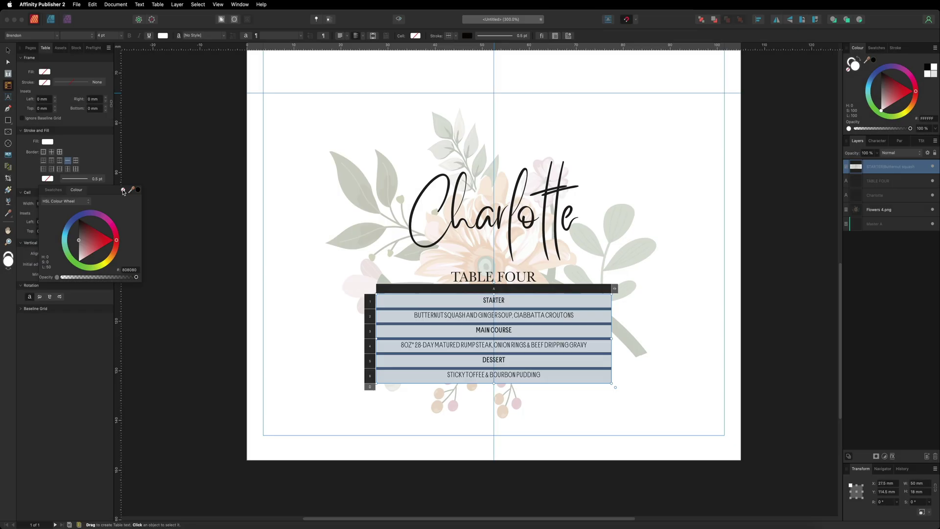
pyautogui.click(9, 52)
pyautogui.click(168, 119)
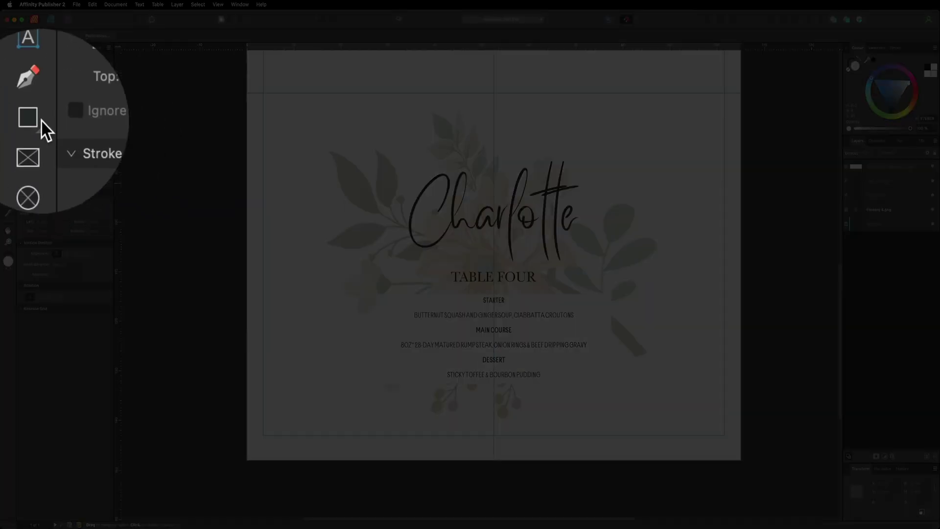
# Draw a rectangle of about 50 × 18 mm exactly over the menu table and set its fill to none.
pyautogui.click(25, 118)
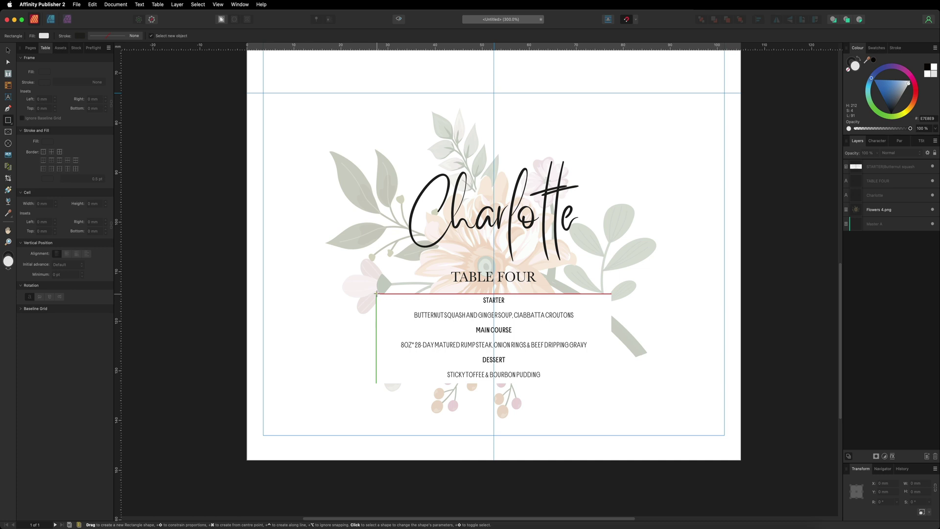
pyautogui.moveTo(376, 293); pyautogui.dragTo(610, 381)
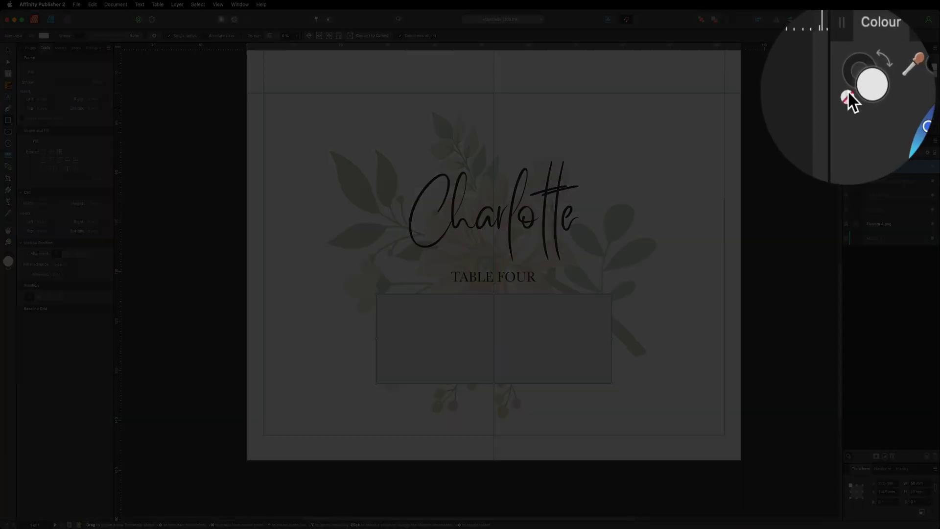
pyautogui.click(849, 69)
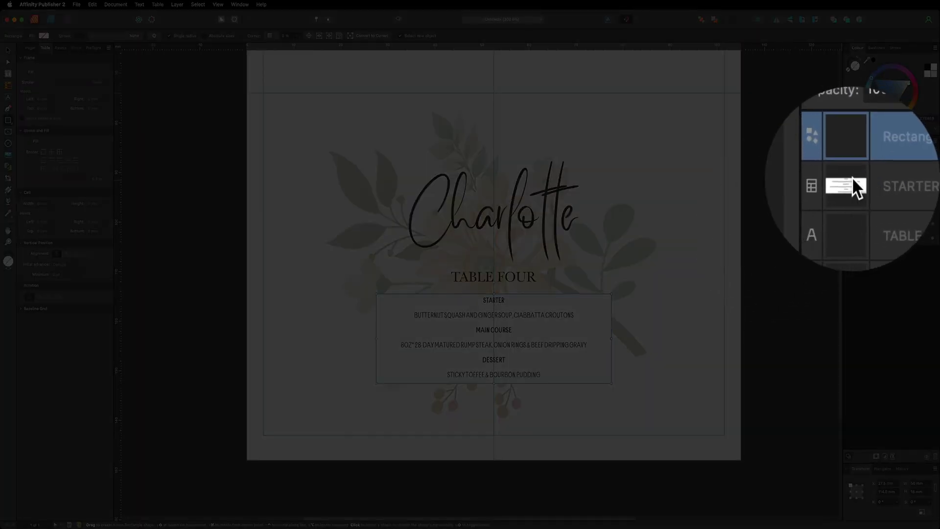
# Nest the menu table's layer inside the rectangle layer and select the rectangle.
pyautogui.click(858, 179)
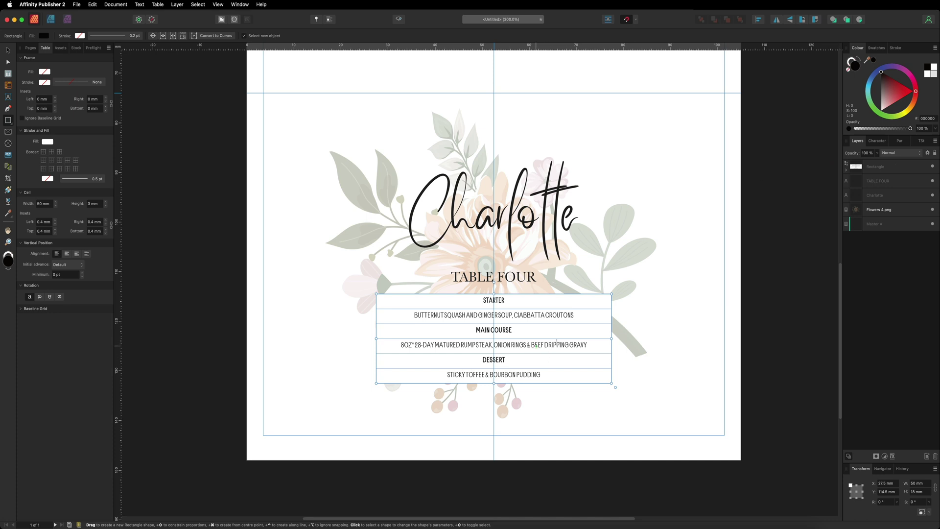
pyautogui.click(875, 168)
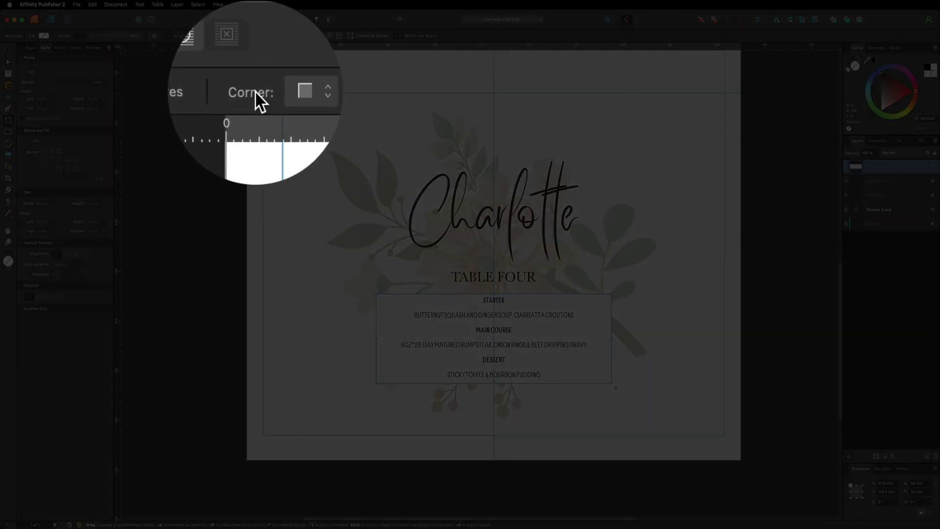
# Round the corners of the rectangle around the menu table with a 10% radius and deselect it.
pyautogui.click(272, 35)
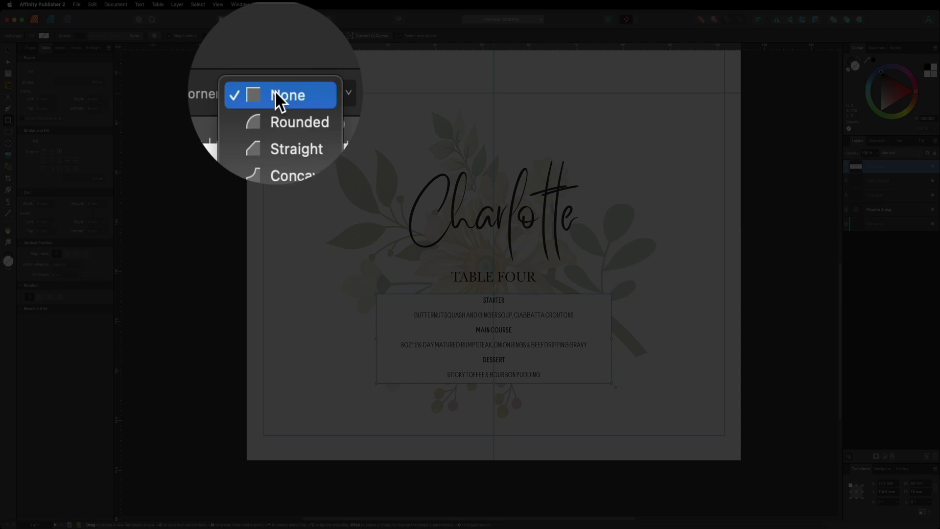
pyautogui.click(273, 37)
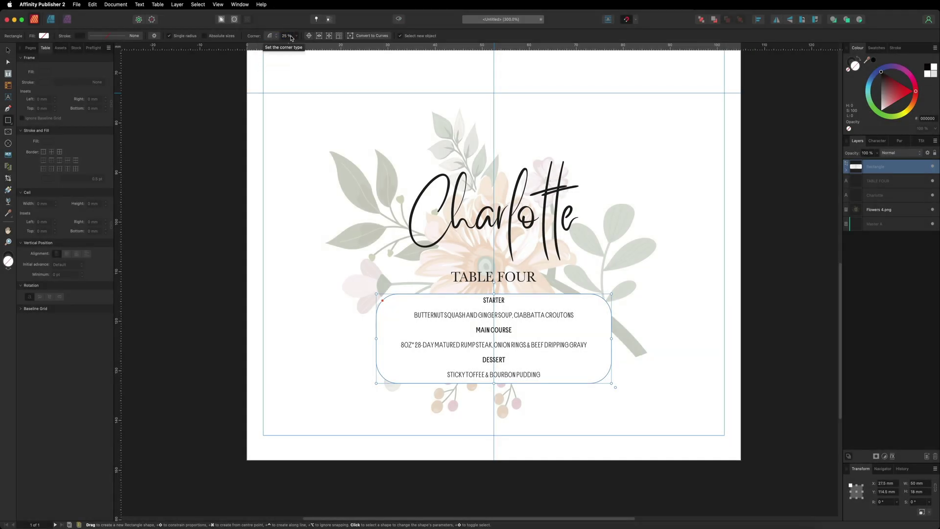
pyautogui.click(296, 36)
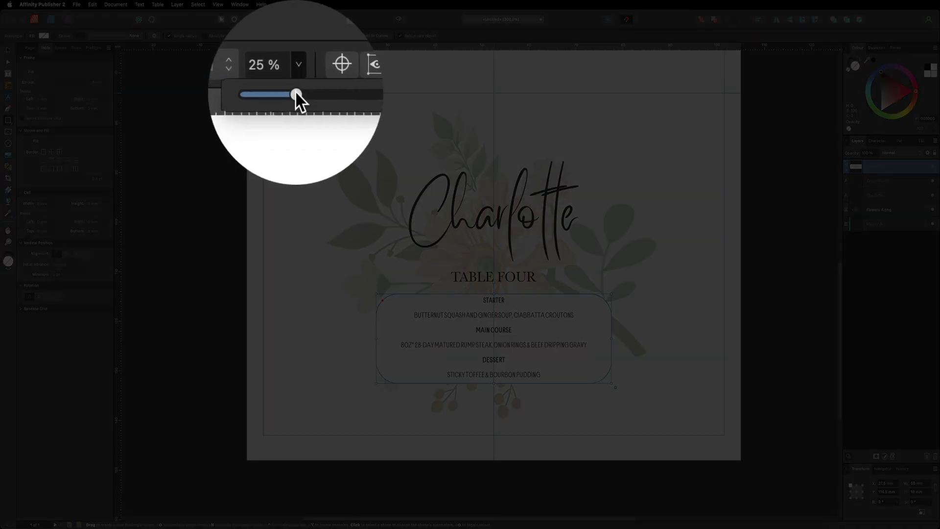
pyautogui.moveTo(295, 45); pyautogui.dragTo(285, 45)
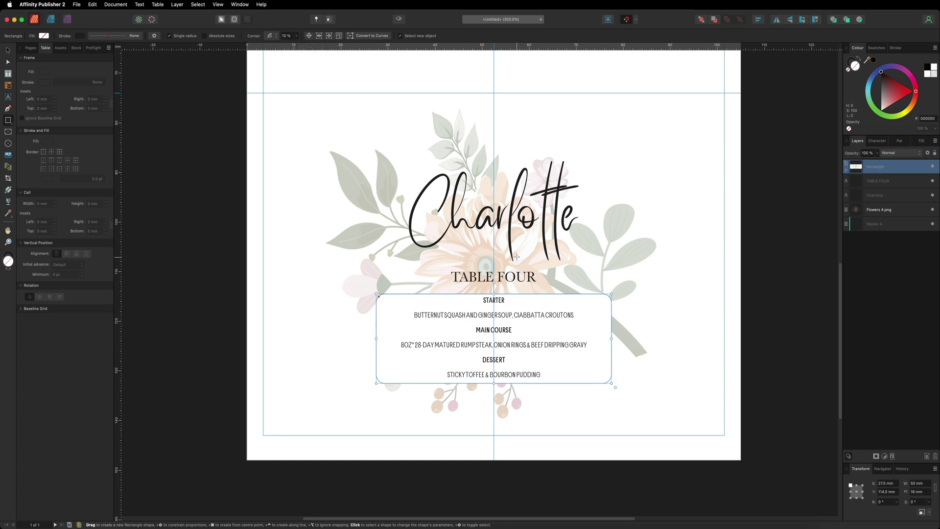
pyautogui.click(8, 50)
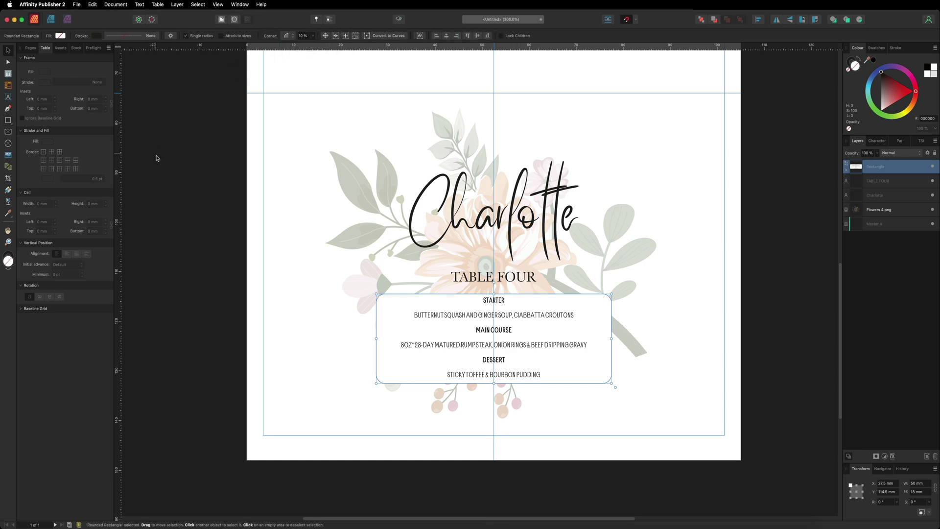
pyautogui.click(164, 164)
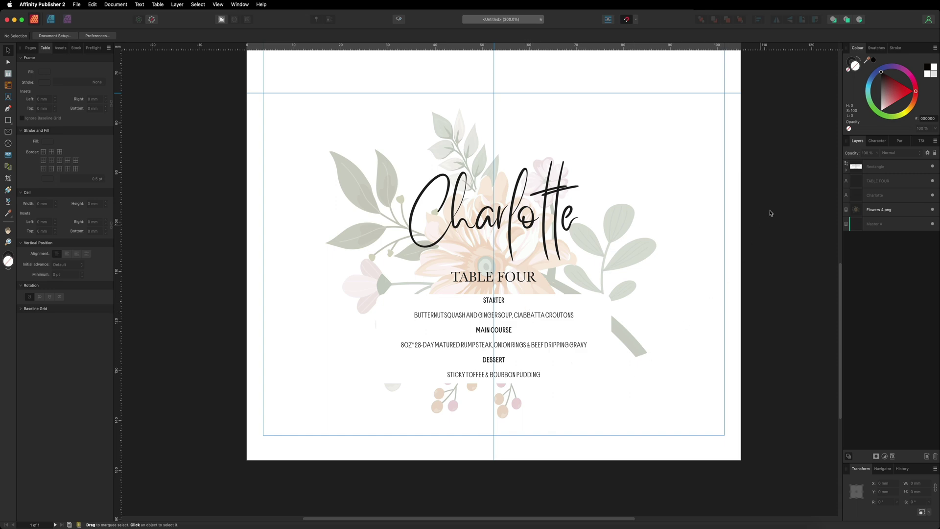
# Give the rounded rectangle around the menu a thin outline with a stroke width of 0.3 pt and deselect it.
pyautogui.click(887, 166)
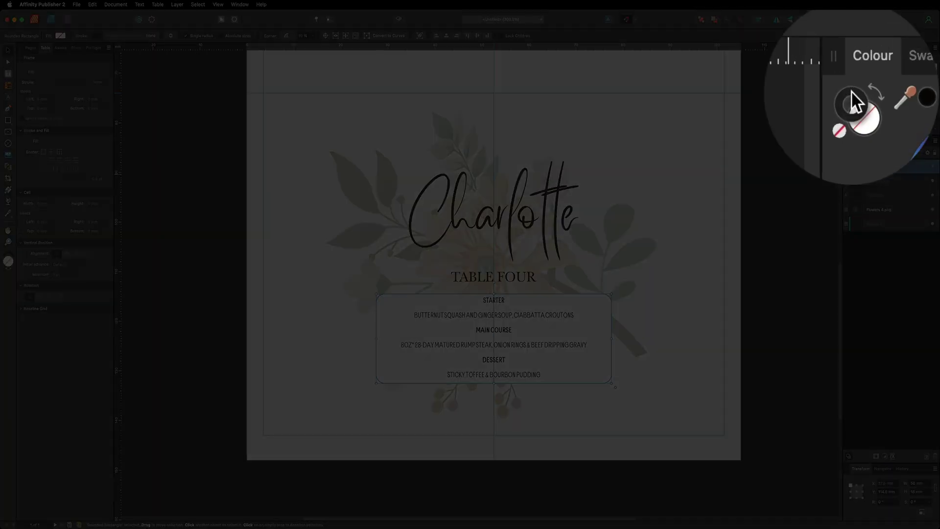
pyautogui.click(850, 62)
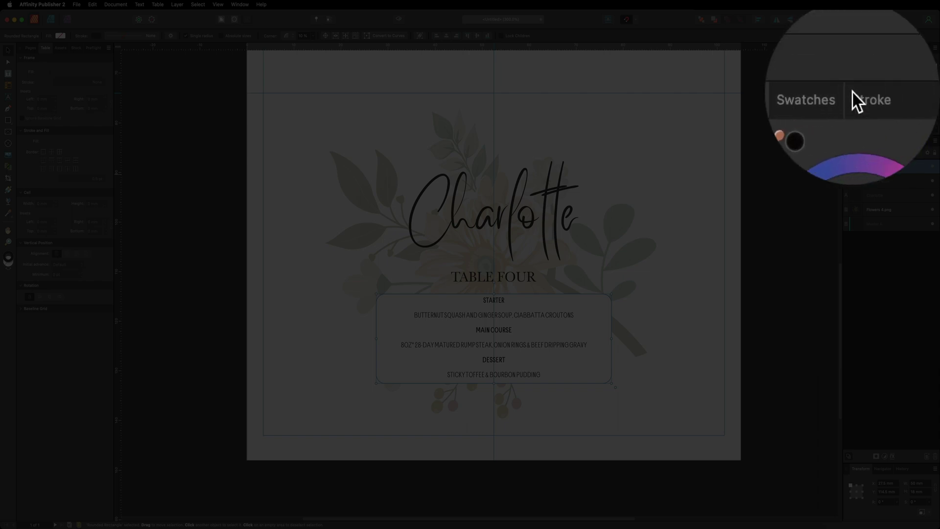
pyautogui.click(853, 92)
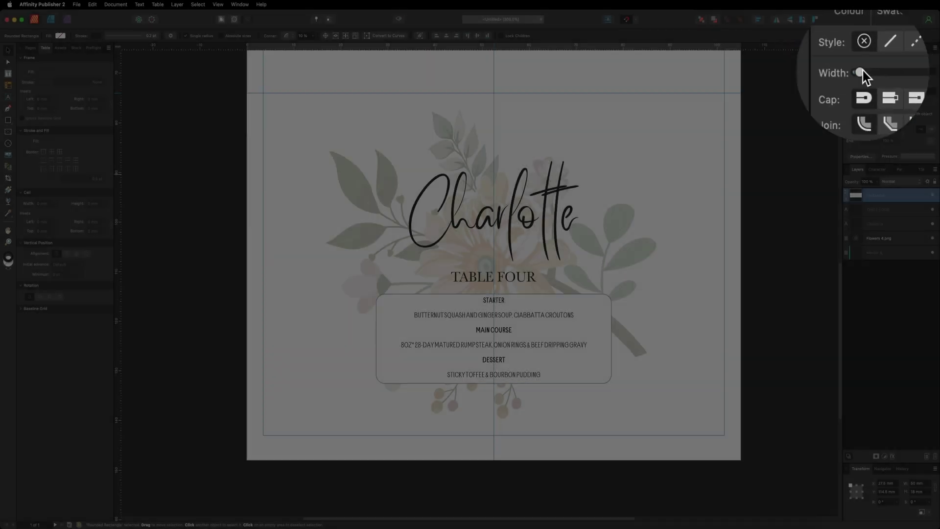
pyautogui.moveTo(861, 71); pyautogui.dragTo(865, 72)
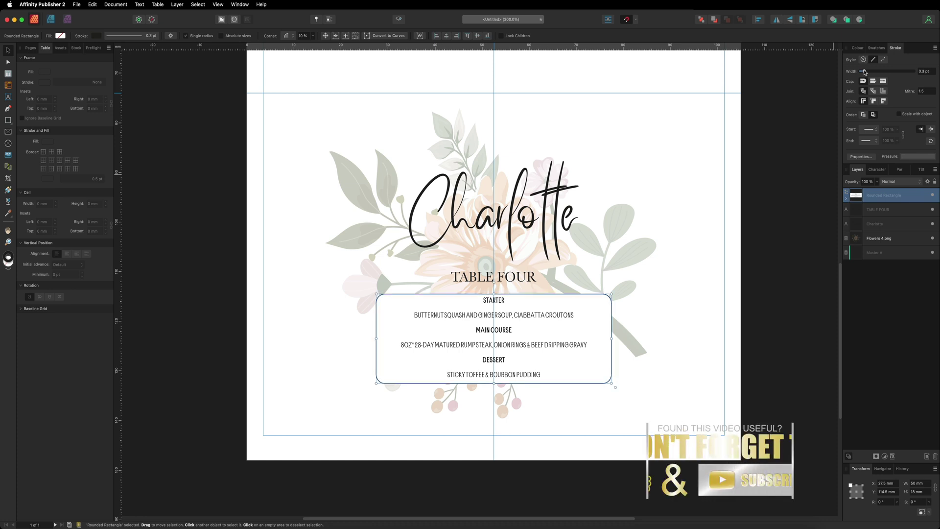
pyautogui.click(808, 86)
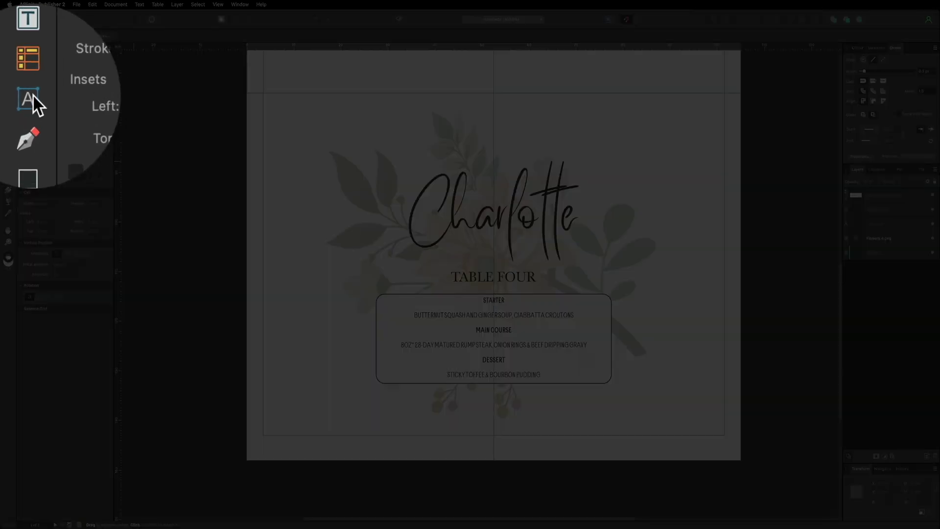
# Add an artistic text line with the couple's first names and 15|03|23 below the menu box, set in the Great Vibes font.
pyautogui.click(8, 96)
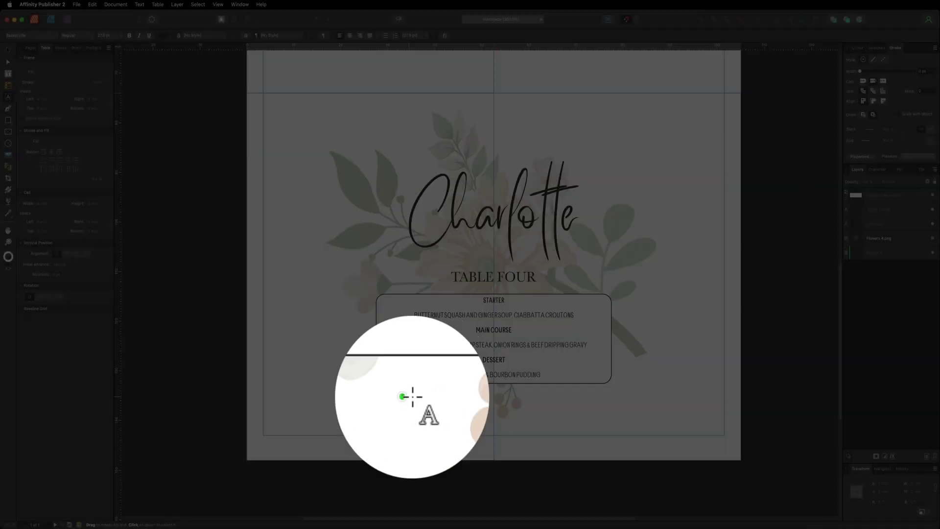
pyautogui.moveTo(413, 396); pyautogui.dragTo(414, 421)
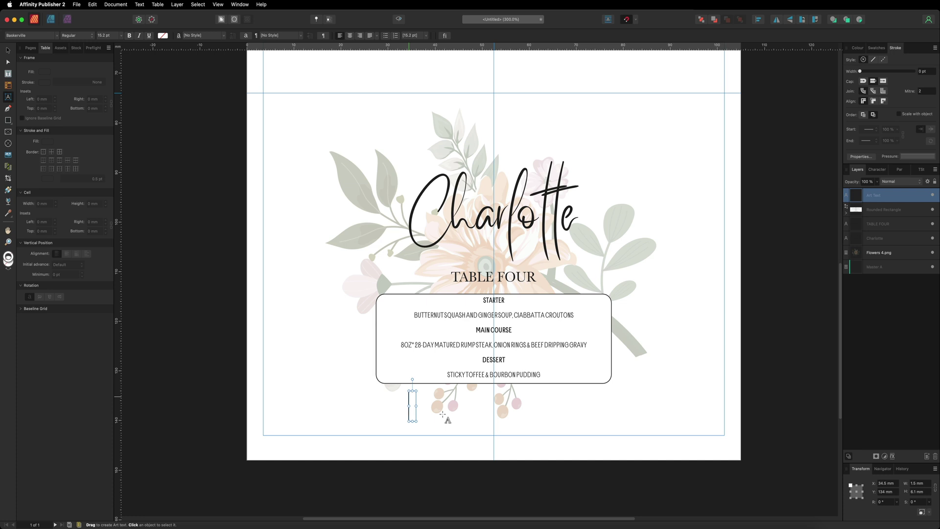
pyautogui.press('super+v')
pyautogui.hotkey('shift', 'Left')
pyautogui.moveTo(634, 402); pyautogui.dragTo(411, 401)
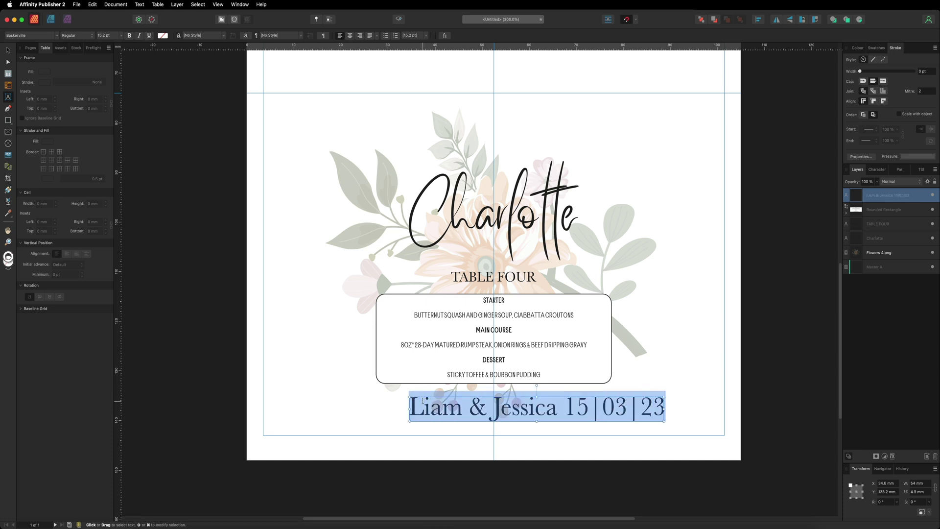
pyautogui.click(57, 36)
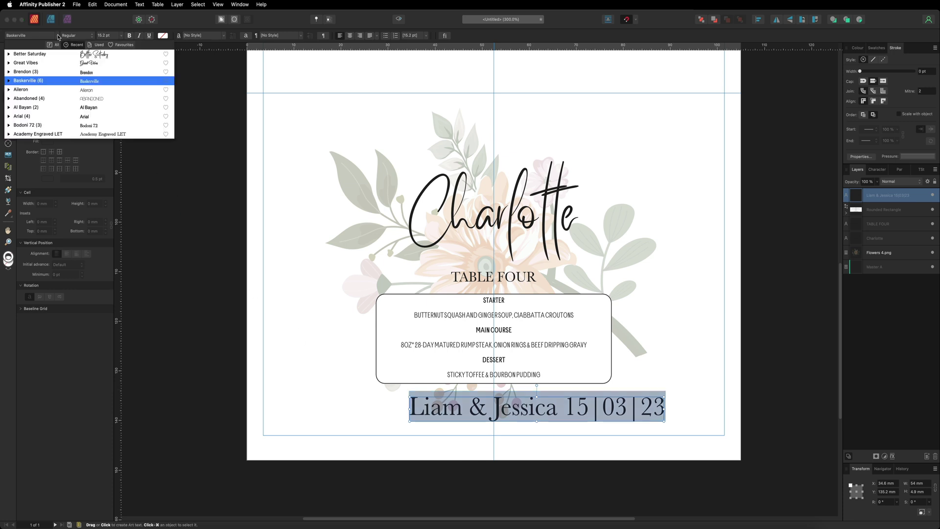
pyautogui.click(100, 63)
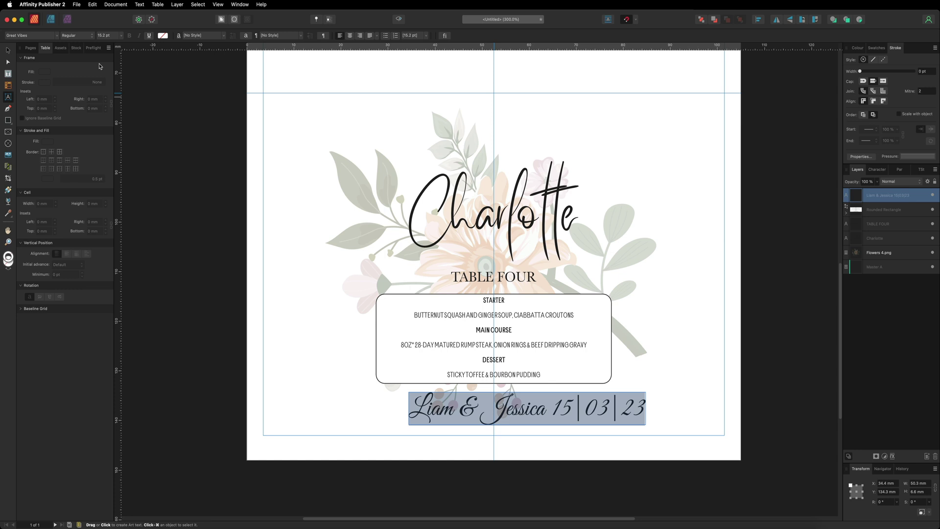
# Scale the names-and-date line down to 9 pt and centre it horizontally below the menu box, leaving nothing selected.
pyautogui.click(8, 50)
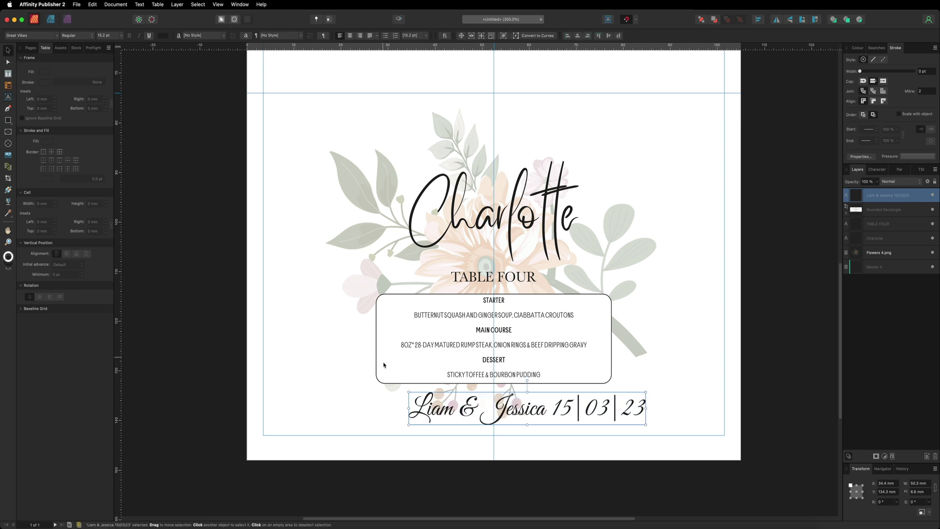
pyautogui.moveTo(408, 392); pyautogui.dragTo(426, 395)
pyautogui.moveTo(645, 392); pyautogui.dragTo(543, 412)
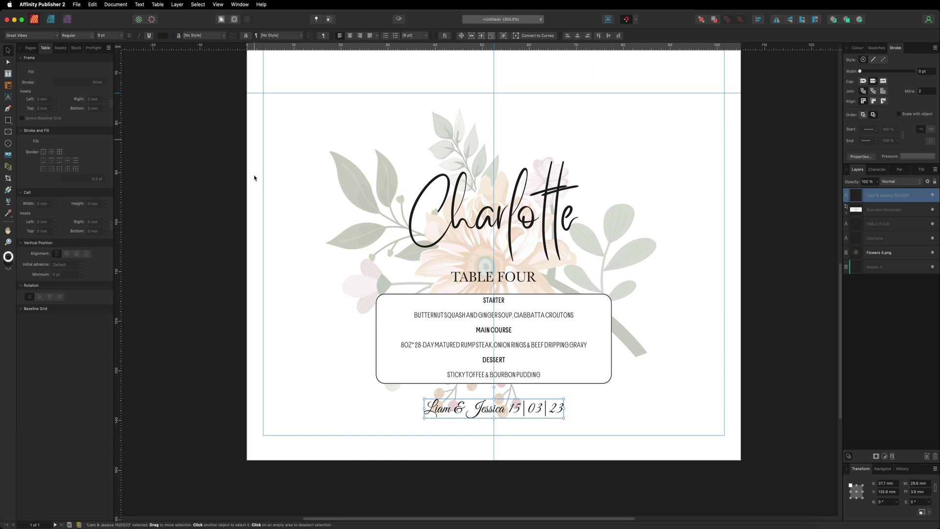
pyautogui.click(322, 443)
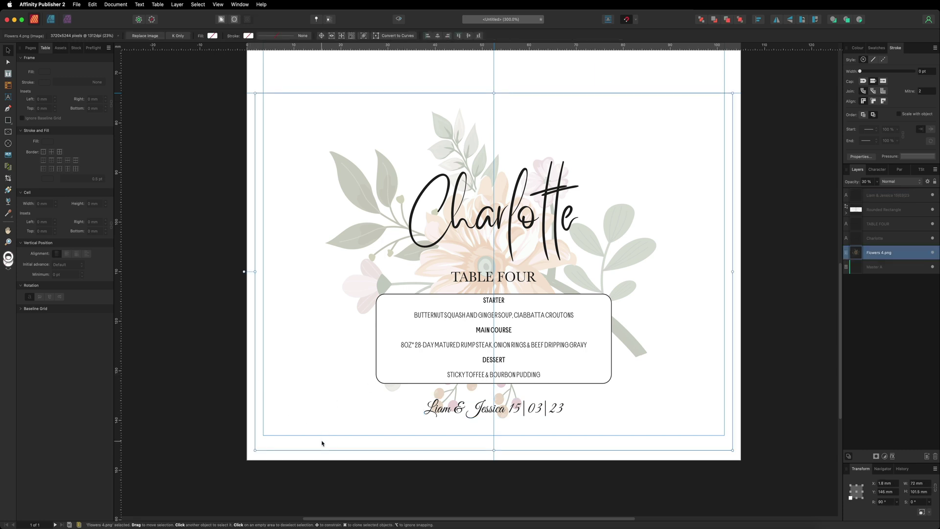
pyautogui.click(254, 93)
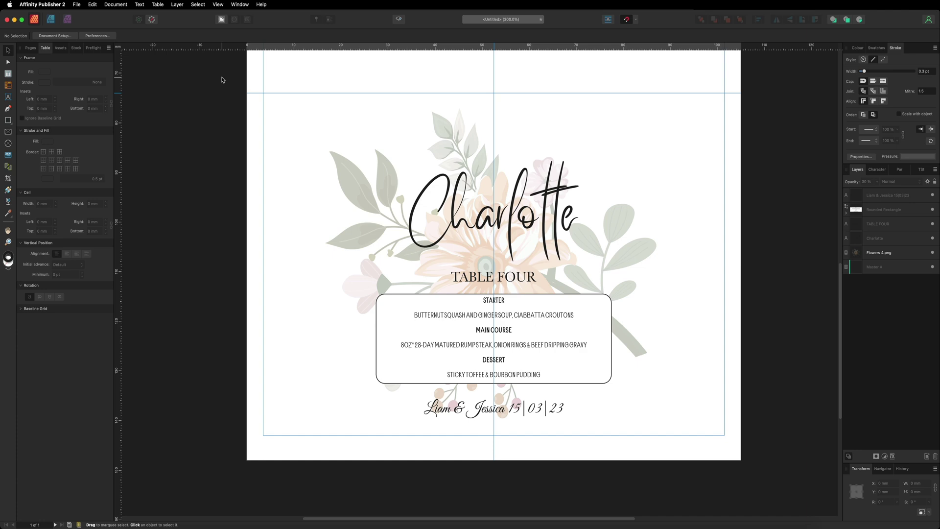
# Hide the page margins and the guides.
pyautogui.click(218, 4)
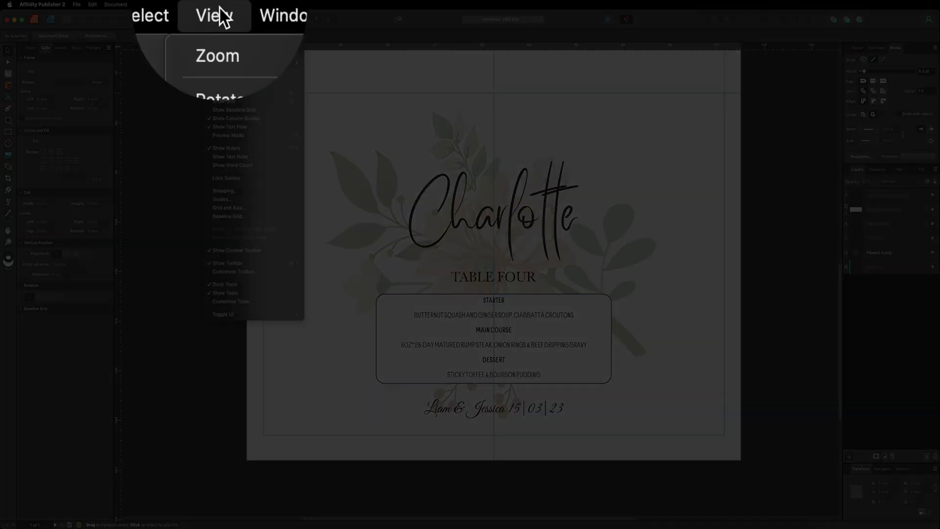
pyautogui.click(232, 88)
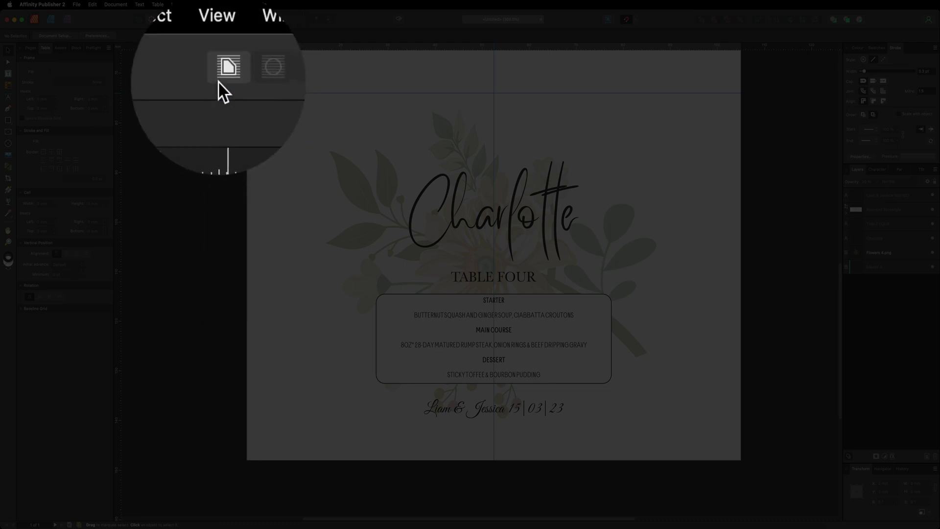
pyautogui.click(219, 5)
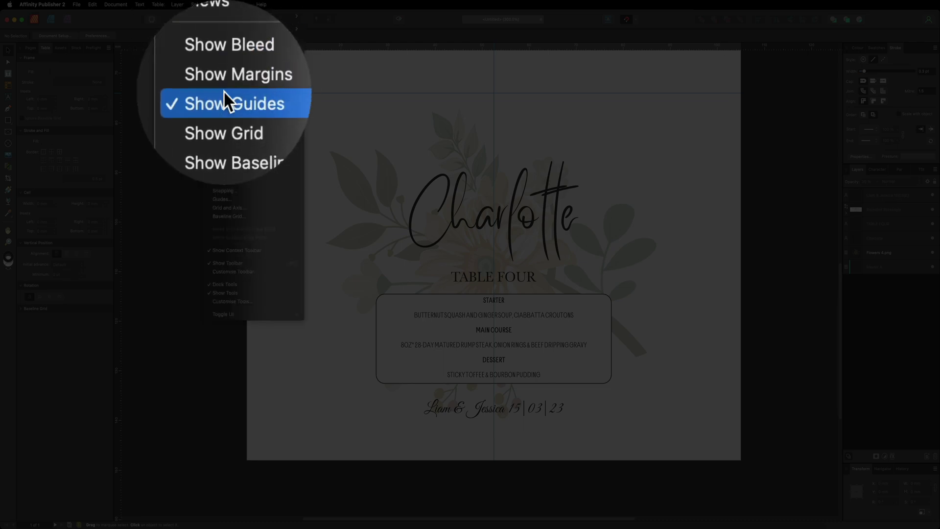
pyautogui.click(224, 90)
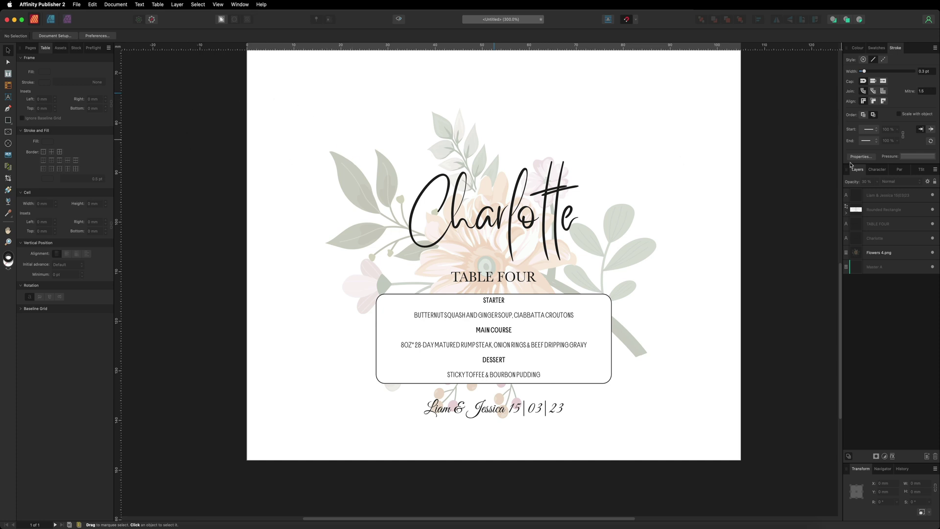
# Try the Flowers 4.png artwork at 61% opacity, return it to 30% and deselect it.
pyautogui.click(874, 252)
pyautogui.click(877, 182)
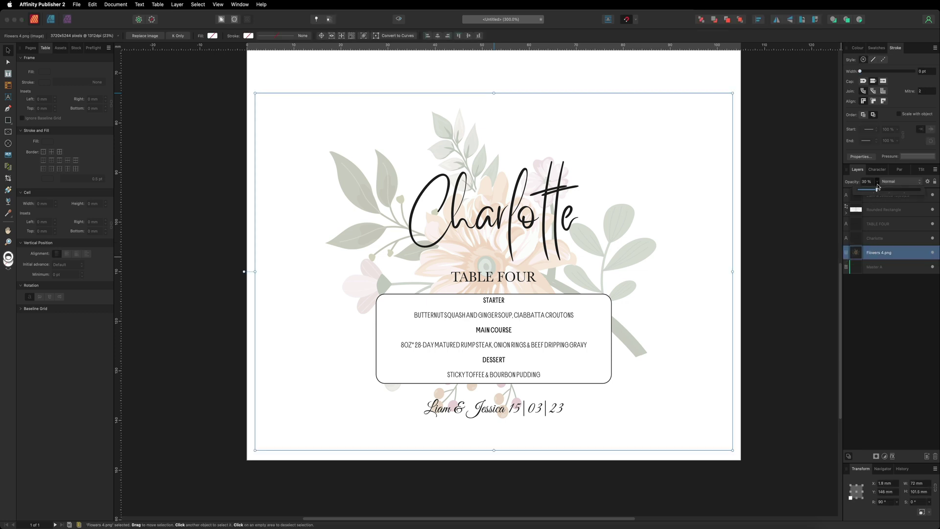
pyautogui.moveTo(876, 190); pyautogui.dragTo(896, 191)
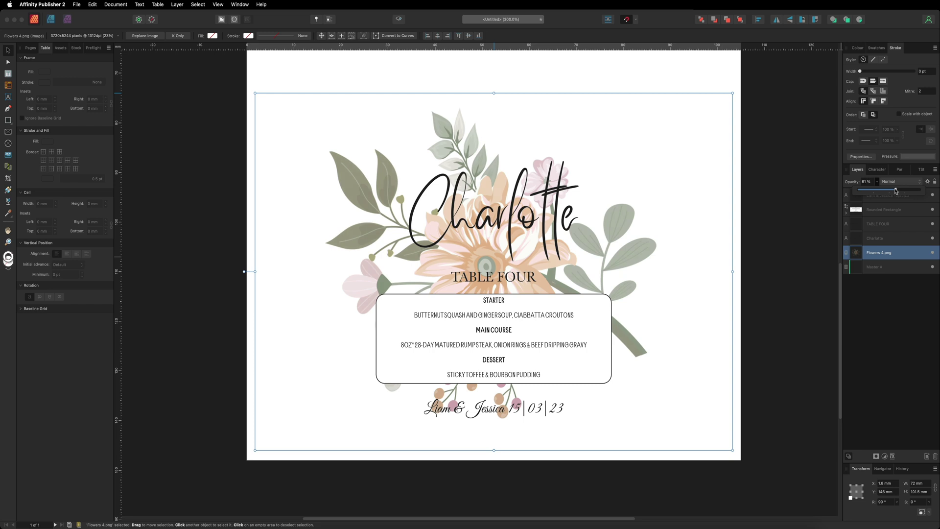
pyautogui.moveTo(897, 191); pyautogui.dragTo(876, 191)
pyautogui.click(829, 184)
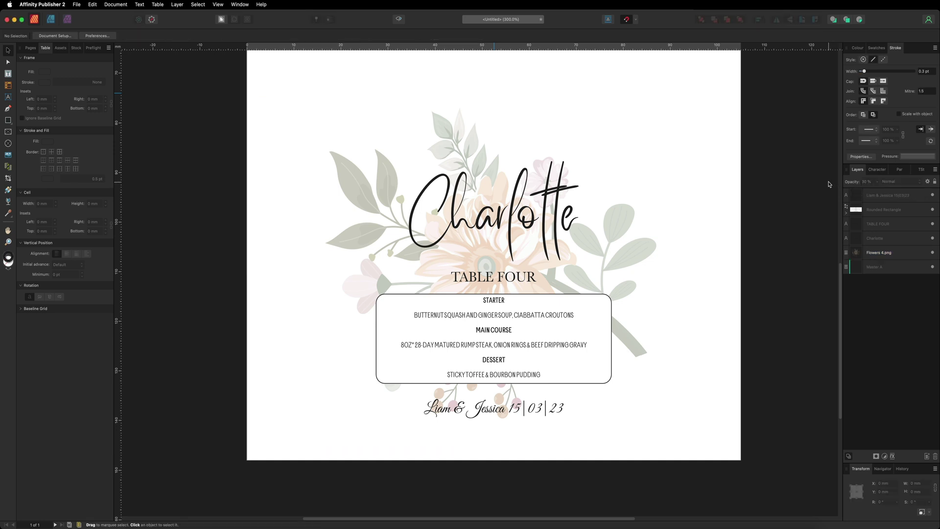
# Open the print settings for the place card and choose the Canon iX6850 printer.
pyautogui.click(78, 5)
pyautogui.click(108, 213)
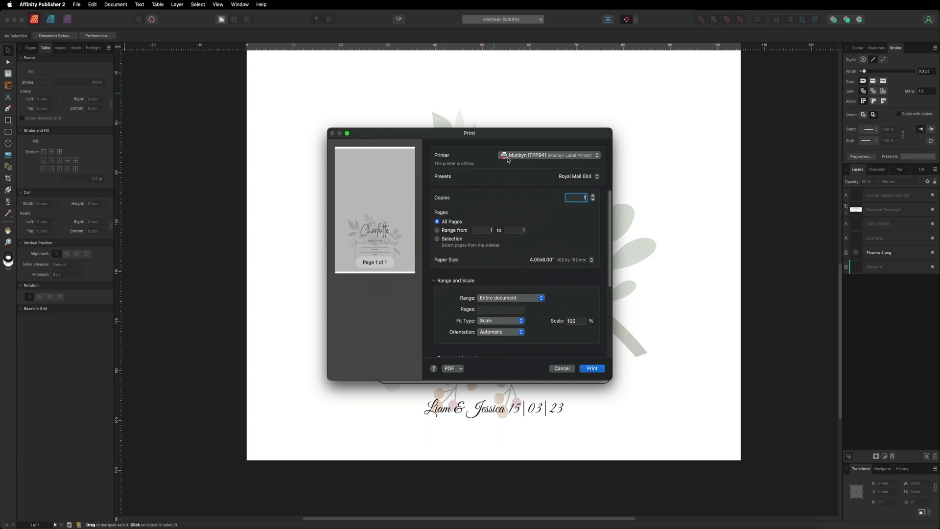
pyautogui.click(587, 156)
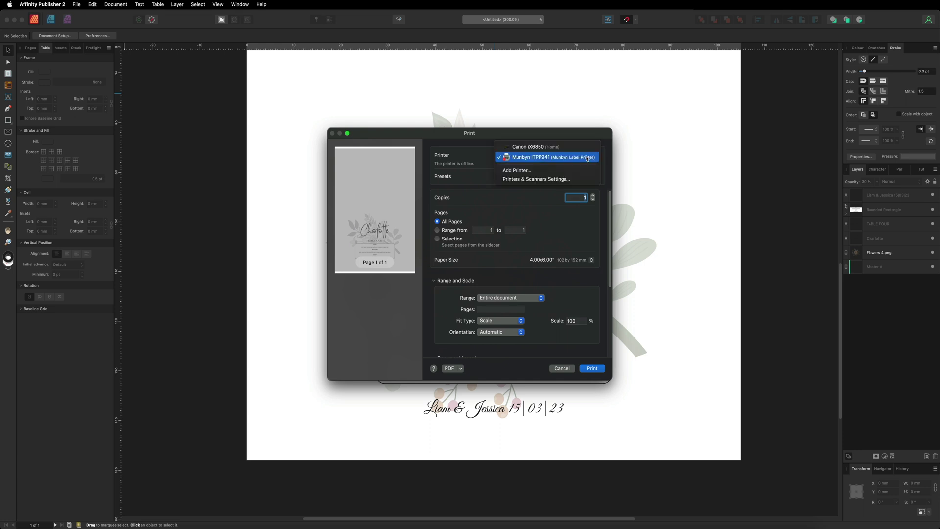
pyautogui.click(536, 148)
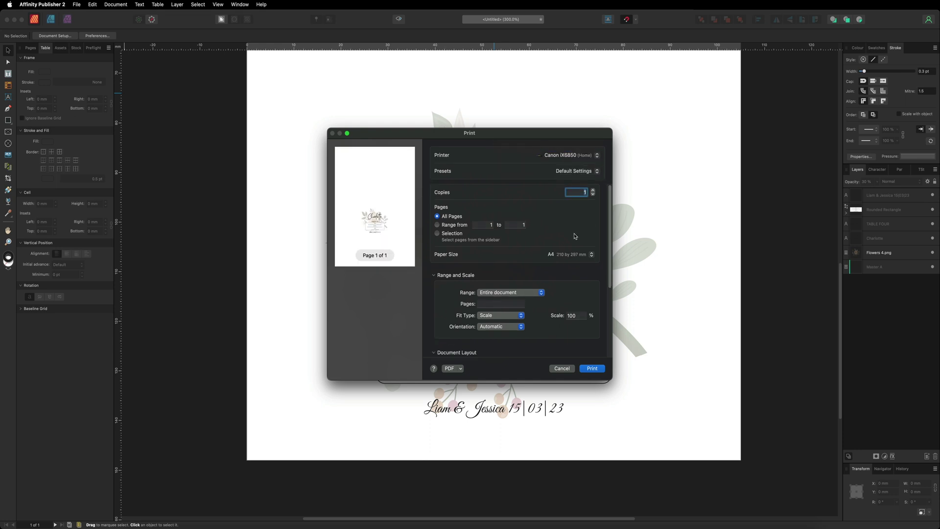
# Set the print paper size to the custom A6 format of 105 by 148 mm and check the page preview.
pyautogui.click(558, 255)
pyautogui.moveTo(568, 222)
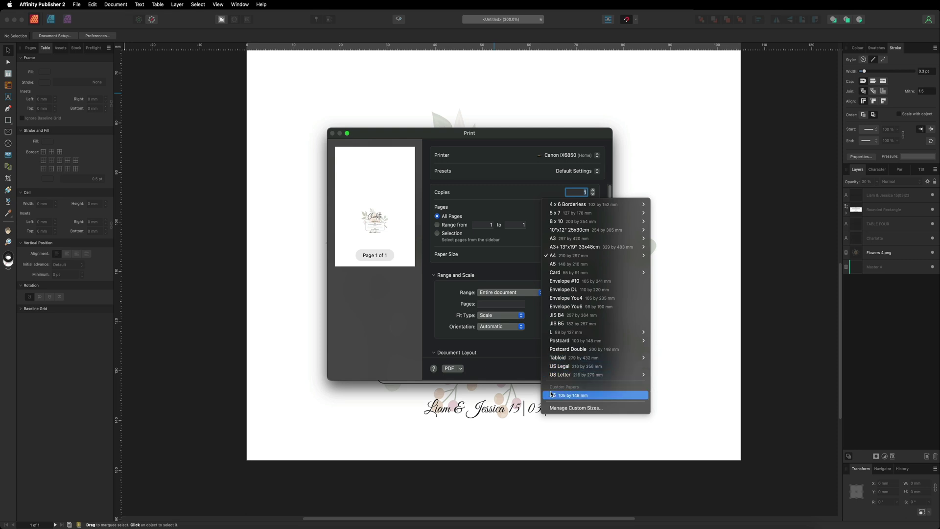
pyautogui.click(578, 394)
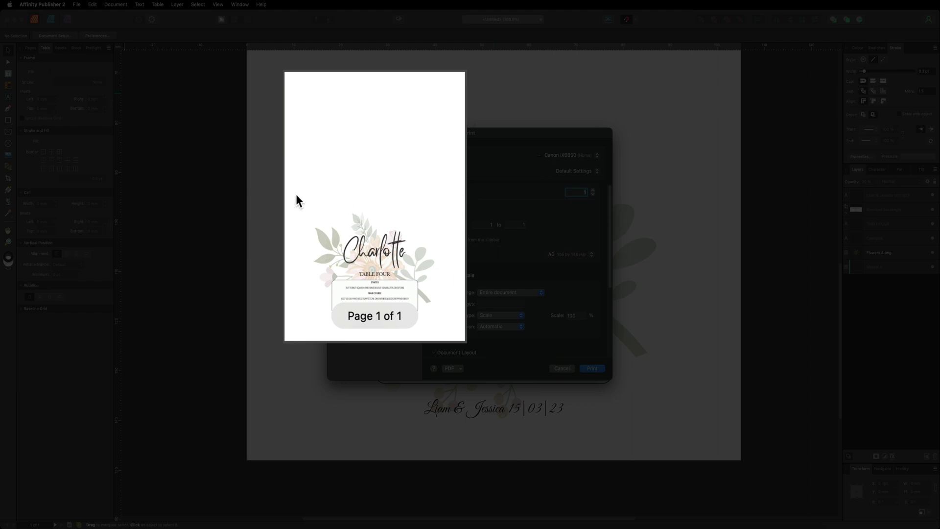
pyautogui.click(459, 194)
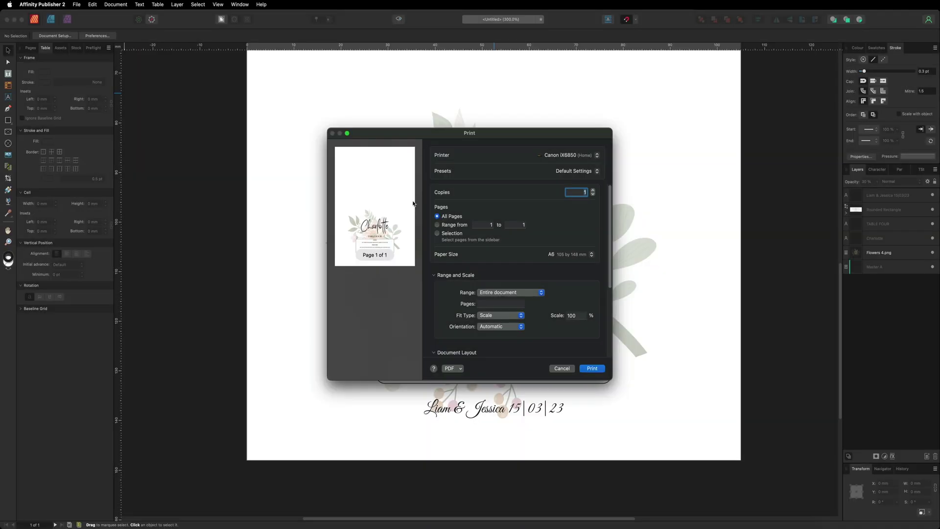